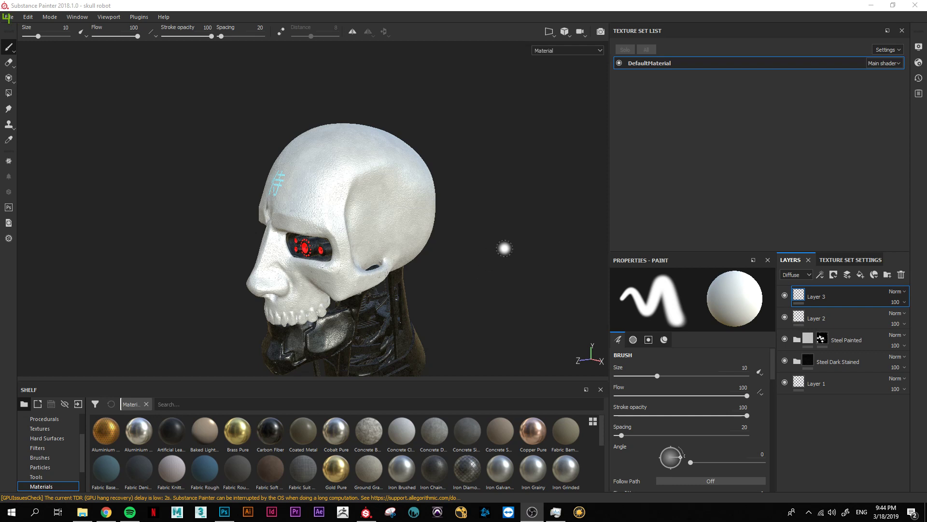
Step: Orbit and zoom the skull to a front view of the forehead and eyes
alt+drag(505, 248, 544, 248)
alt+drag(299, 178, 262, 172)
scroll(261, 173, up, 2)
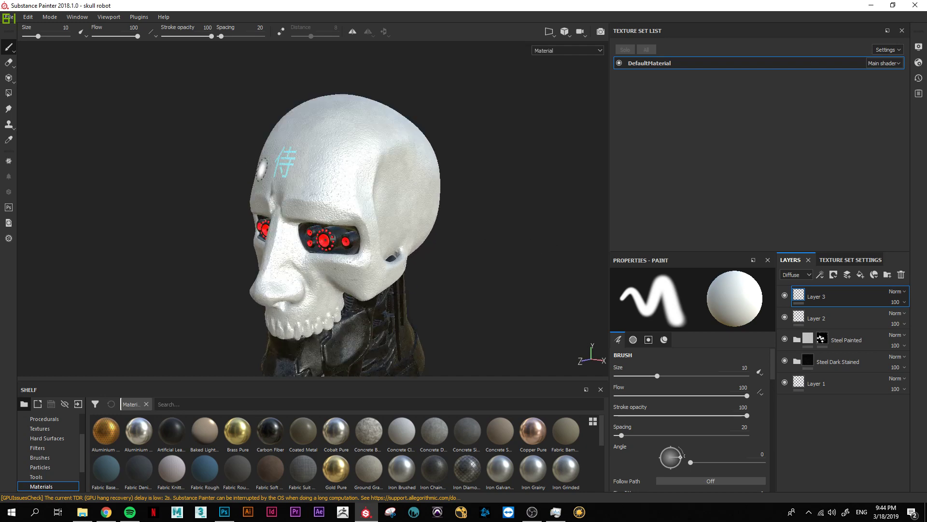
scroll(524, 174, up, 3)
scroll(294, 141, up, 2)
alt+drag(294, 141, 281, 152)
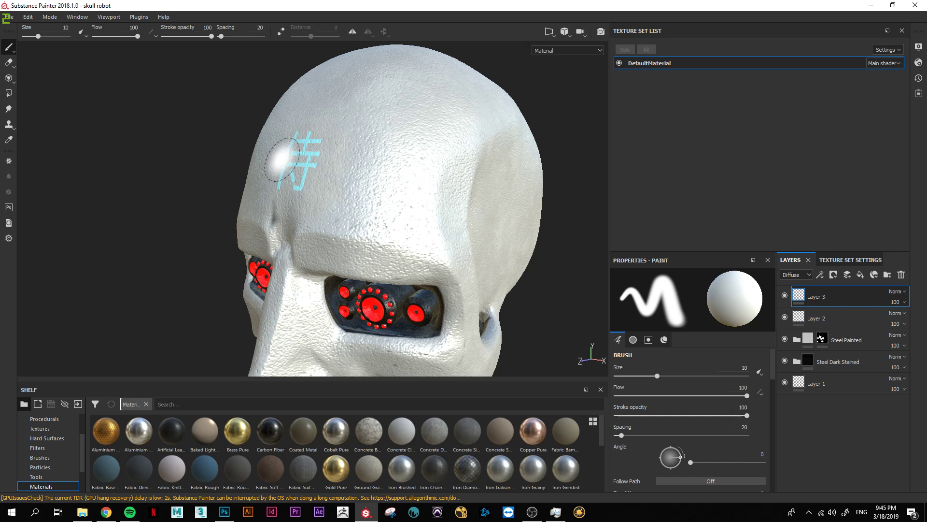
Step: Test a stroke over the forehead kanji, undo it, then hide Photoshop's white Layer 0
drag(281, 159, 303, 169)
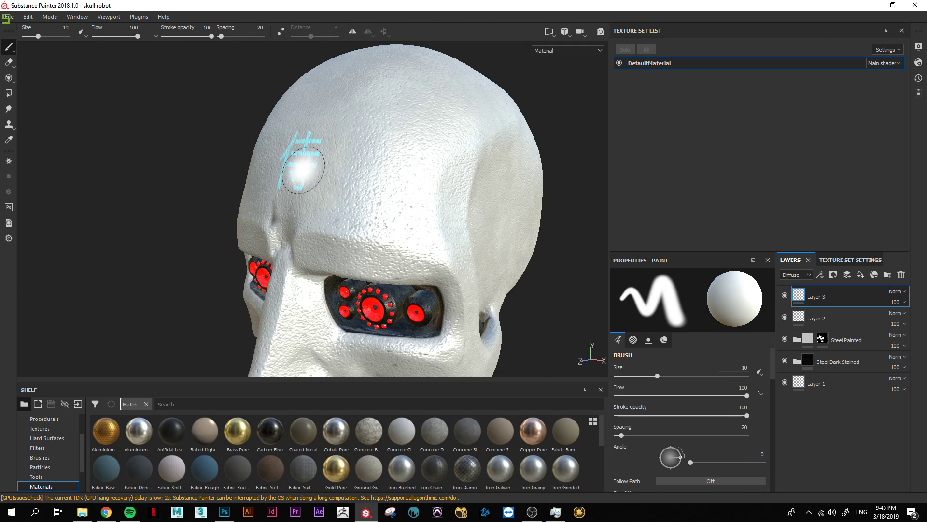
key(ctrl+z)
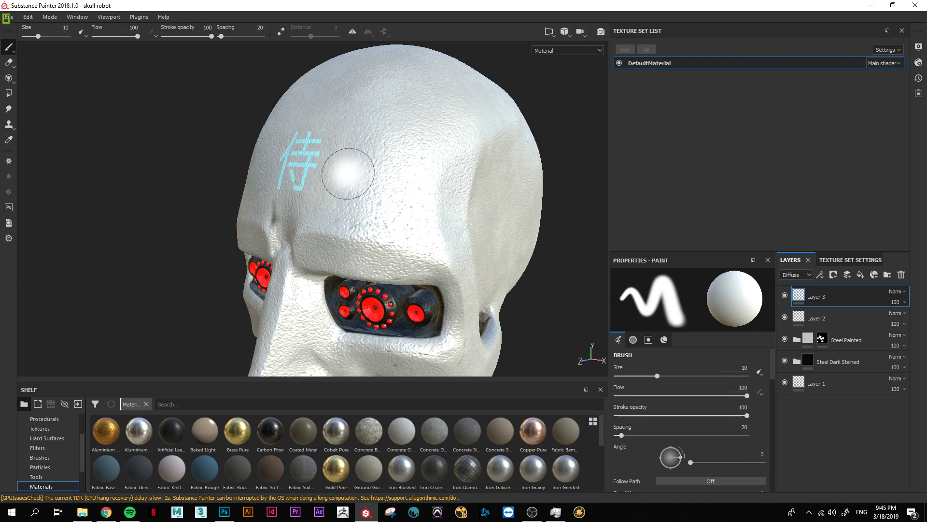
alt+drag(355, 171, 319, 184)
scroll(270, 182, down, 3)
scroll(258, 196, down, 3)
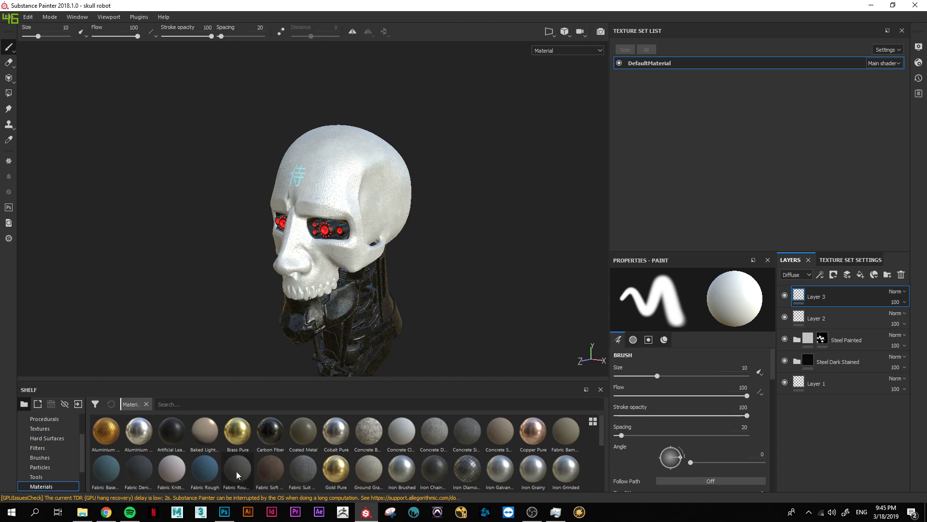
click(224, 513)
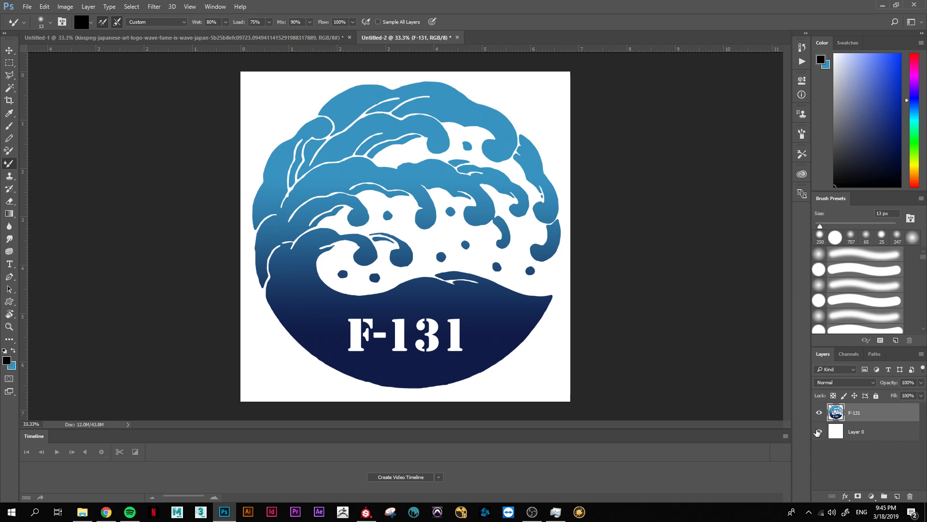
click(819, 432)
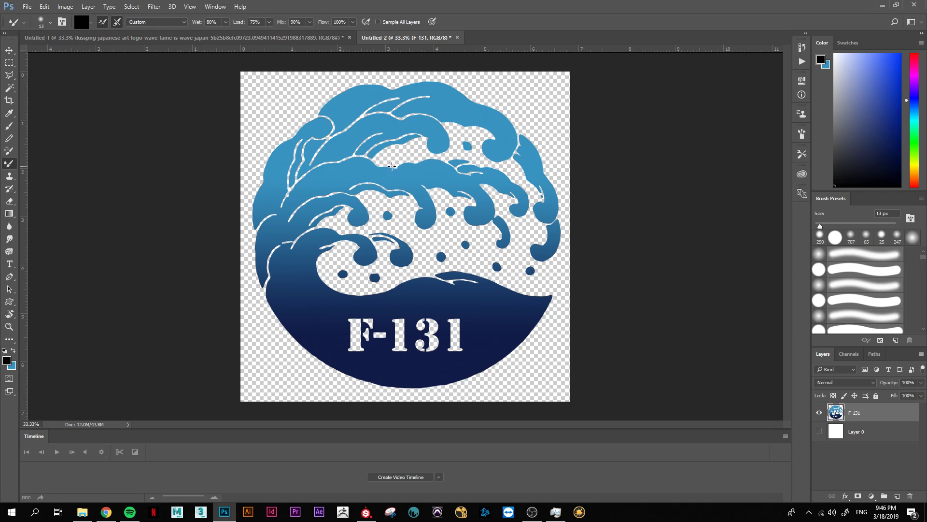
Step: Save the transparent logo as PNG file 'ONDA', accepting the default PNG Options
click(27, 6)
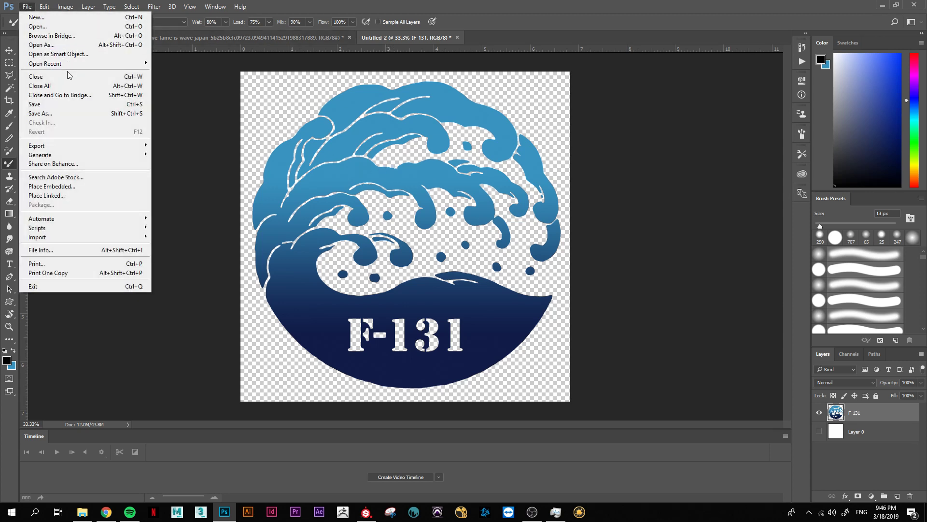
click(70, 104)
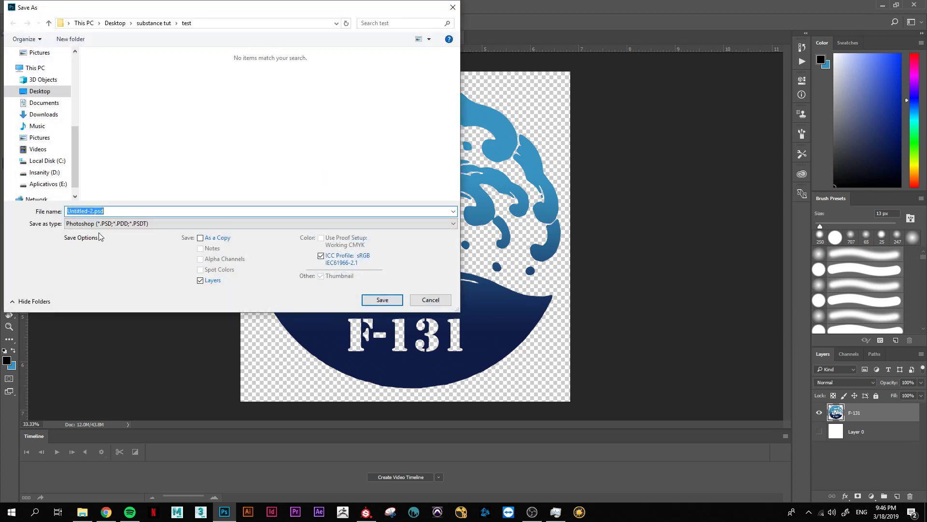
click(107, 223)
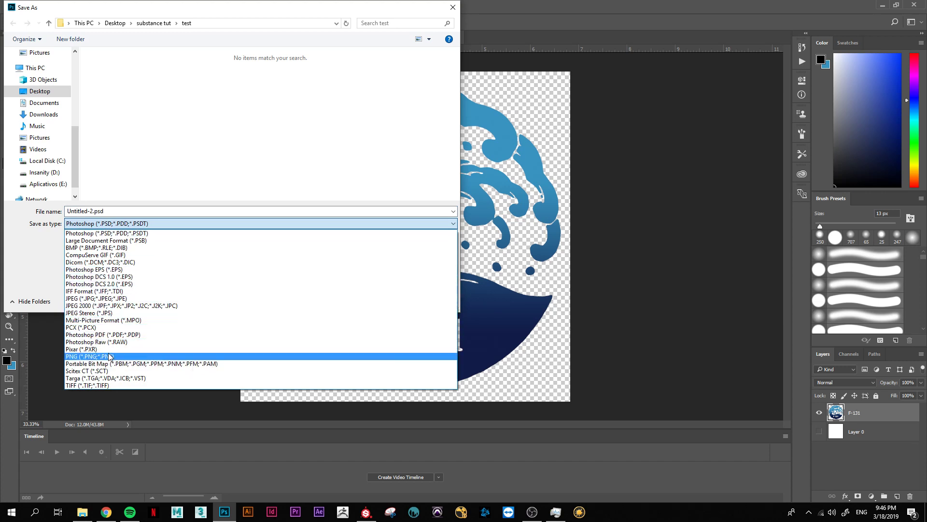
click(92, 349)
click(107, 223)
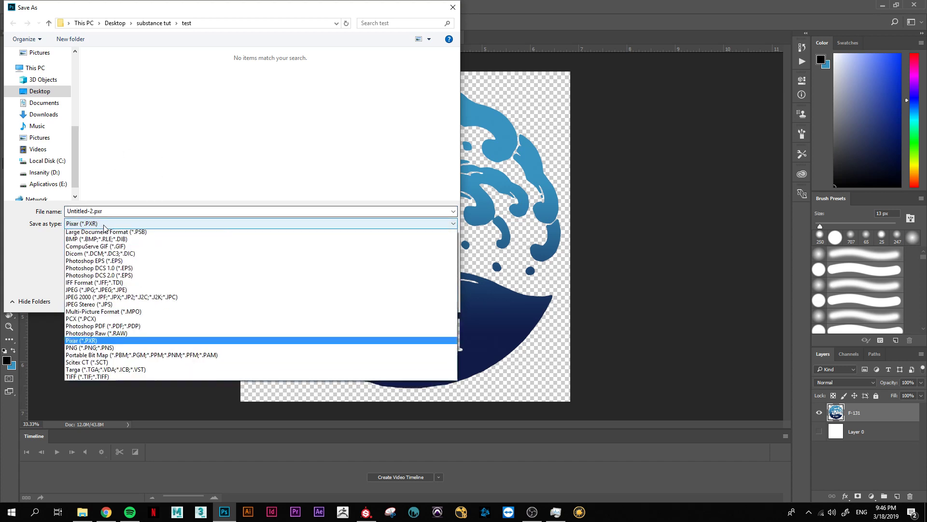
click(99, 356)
click(88, 213)
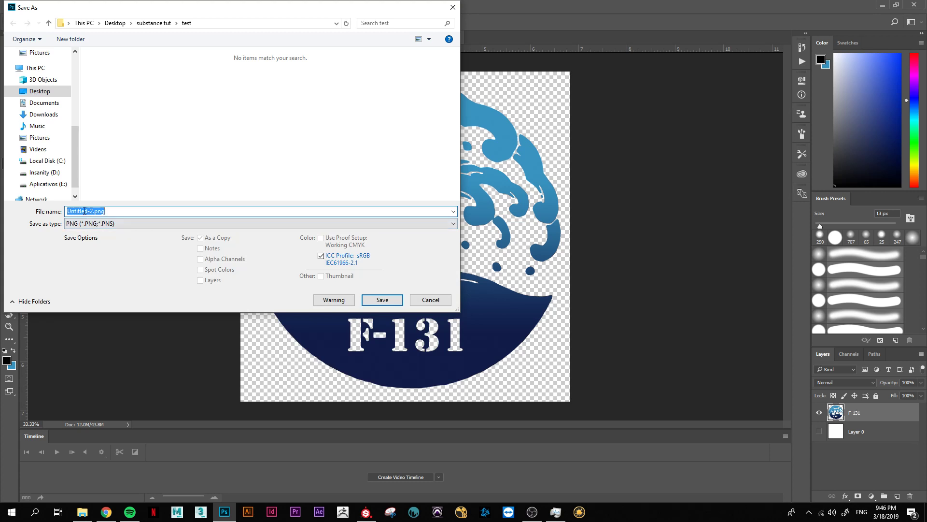
text(ONDA)
click(384, 300)
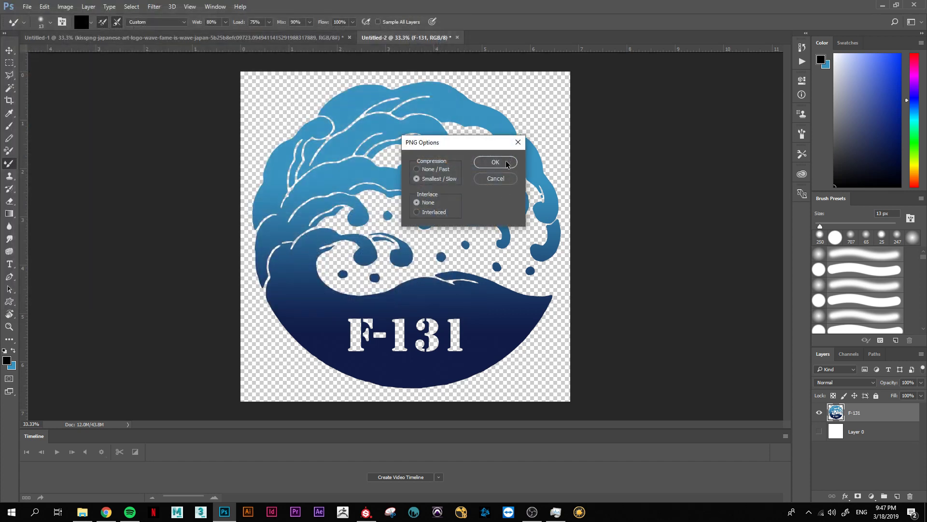
click(507, 163)
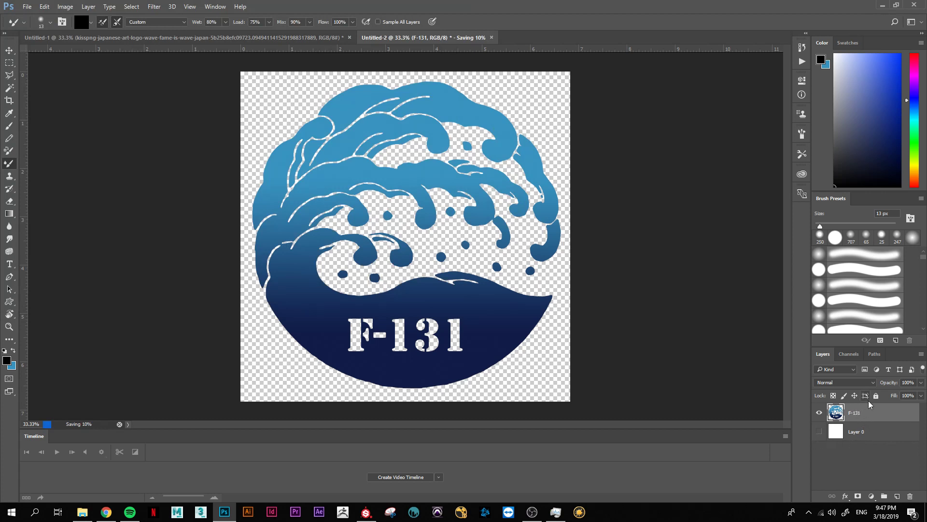
Step: Duplicate the F-131 layer, hide the original, and toggle Lock transparent pixels on the copy
key(ctrl+j)
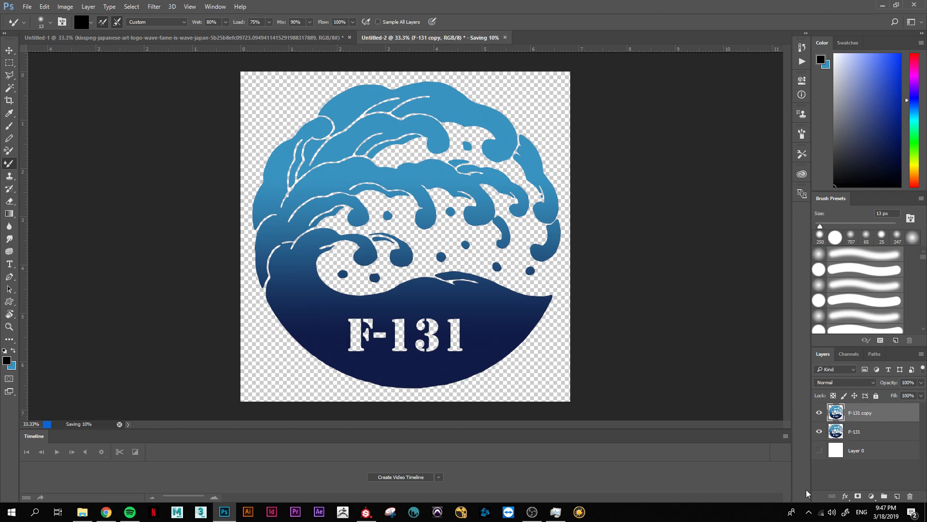
click(819, 431)
click(833, 395)
click(834, 396)
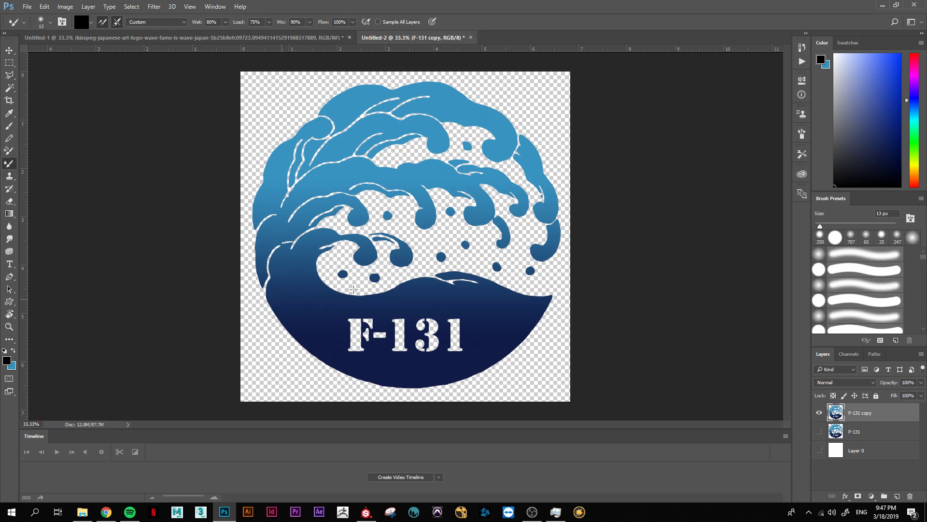
Step: Test mixer-brush strokes on the wave at up to ~1200 px, undoing each
drag(340, 293, 356, 289)
key(ctrl+z)
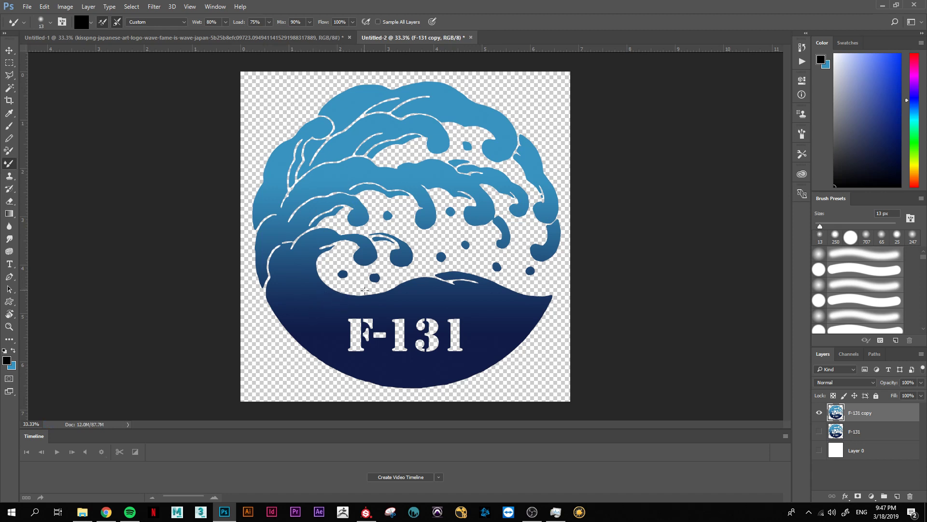
key(bracketleft)
key(bracketleft)
key(bracketleft)
key(bracketright)
alt+right_drag(429, 272, 441, 276)
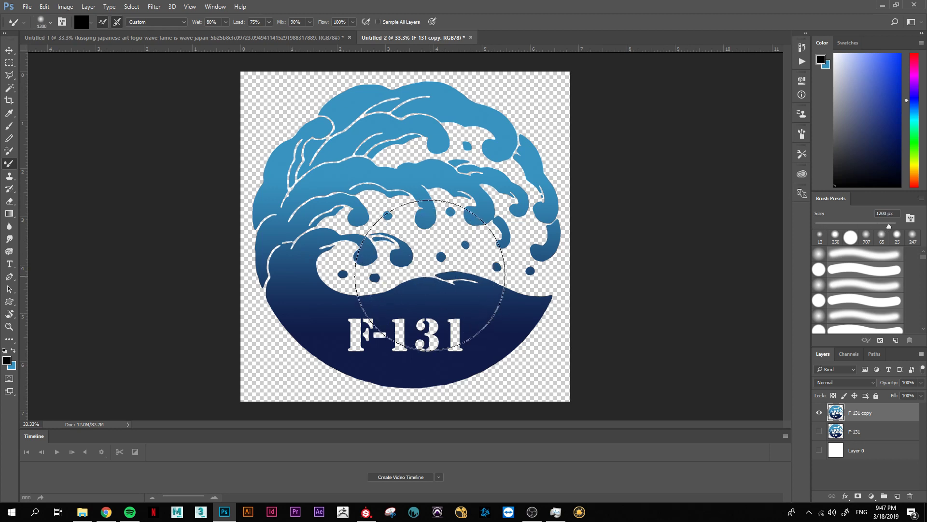
click(441, 277)
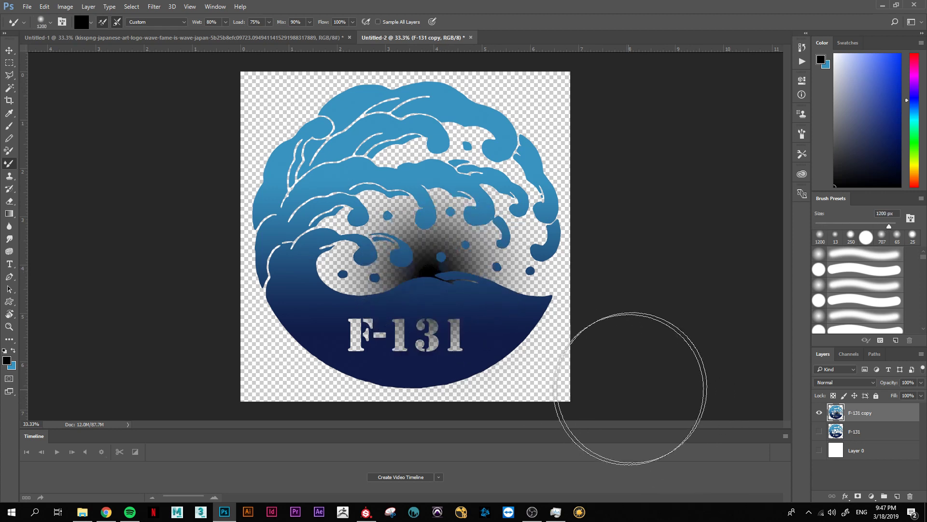
drag(456, 310, 479, 319)
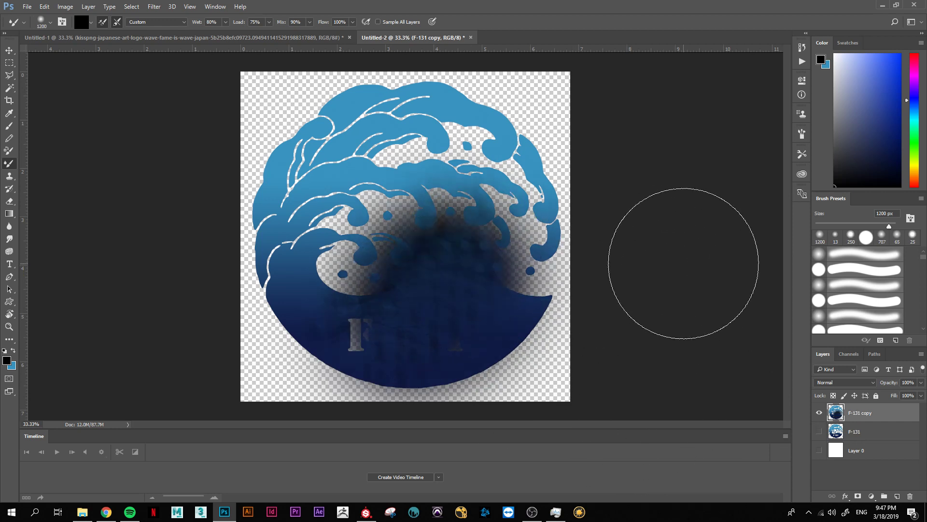
key(ctrl+z)
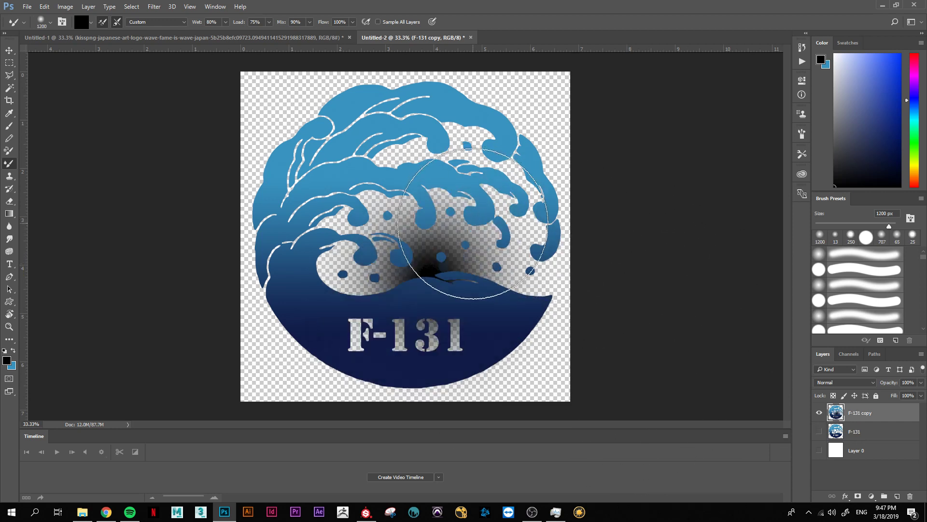
key(ctrl+z)
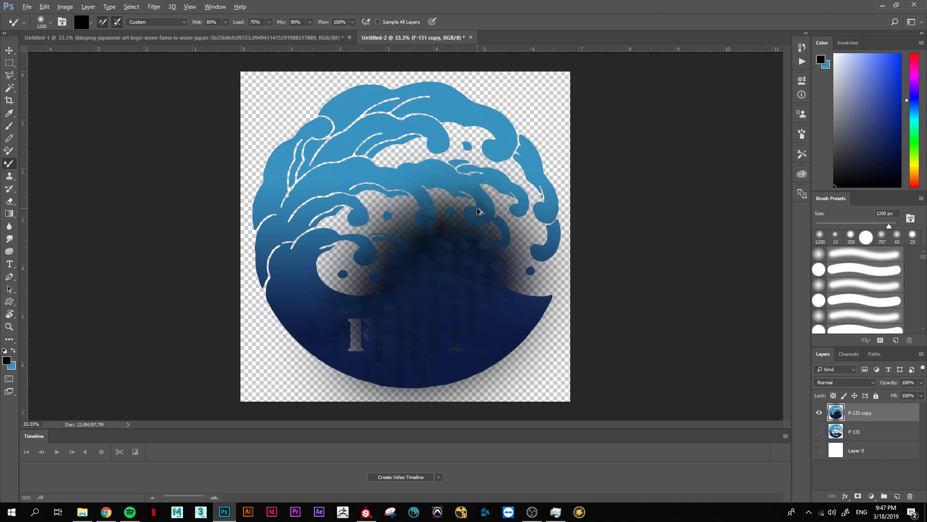
key(ctrl+z)
key(ctrl+z)
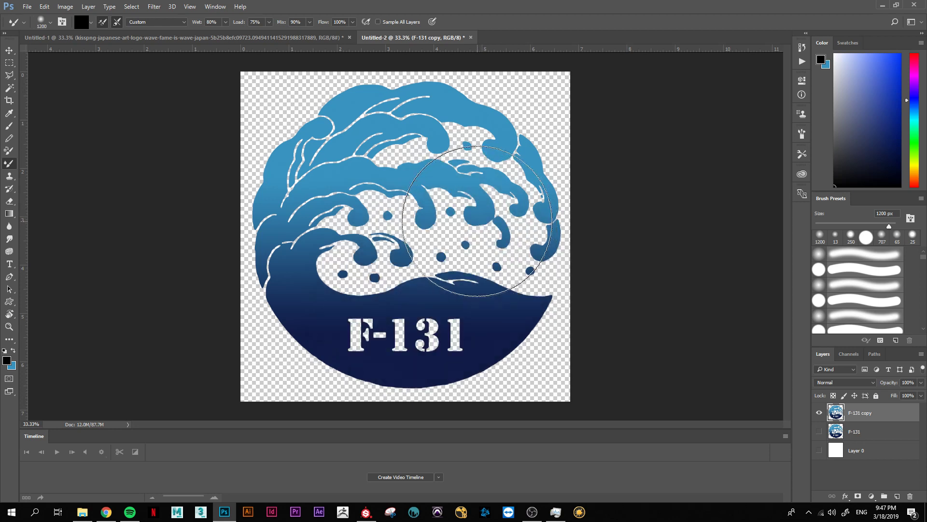
Step: Relock the copy's transparent pixels, test a stroke on the wave crests, and undo it
click(833, 395)
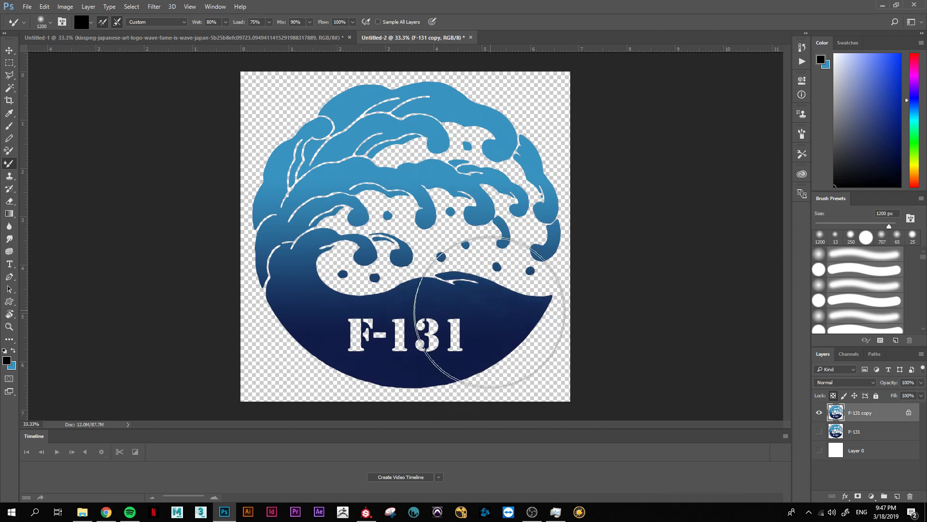
mouse_move(534, 269)
mouse_down()
mouse_move(589, 300)
mouse_move(466, 341)
mouse_up()
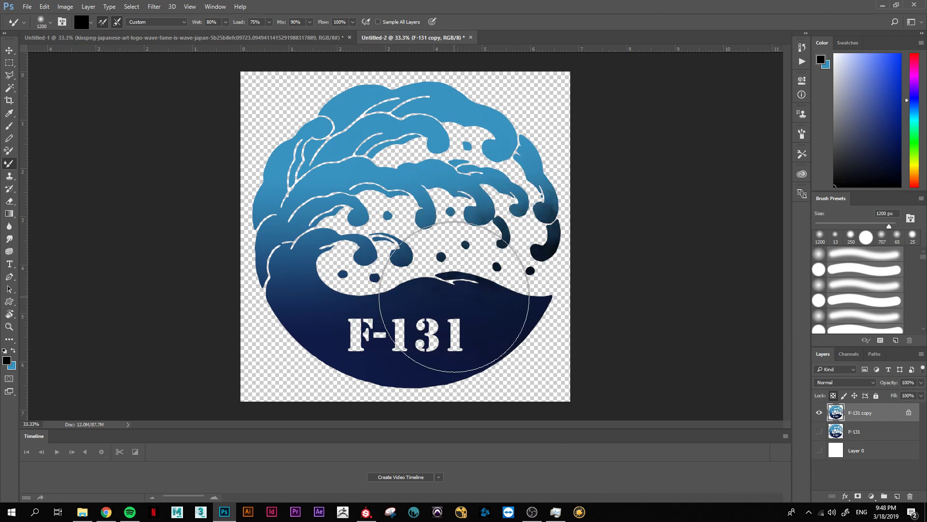
key(ctrl+z)
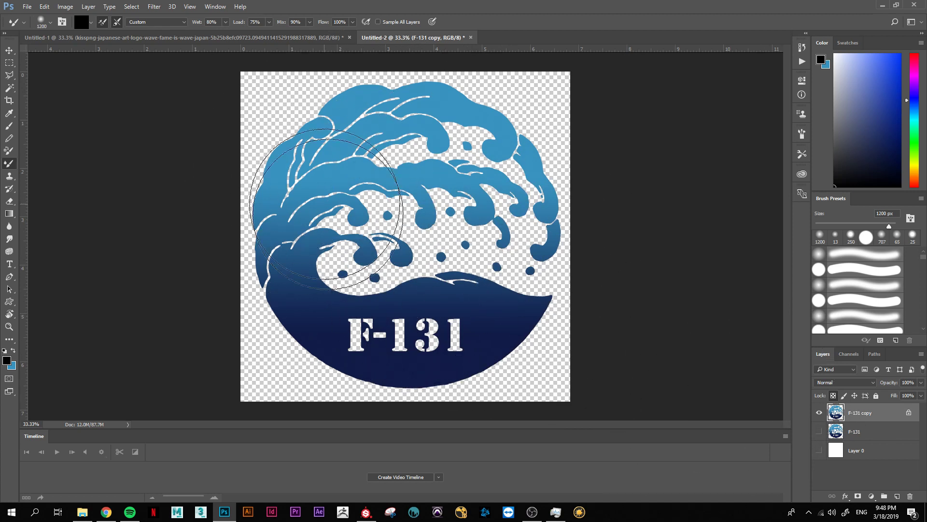
Step: Fill the F-131 copy's logo shape with pure white
click(10, 360)
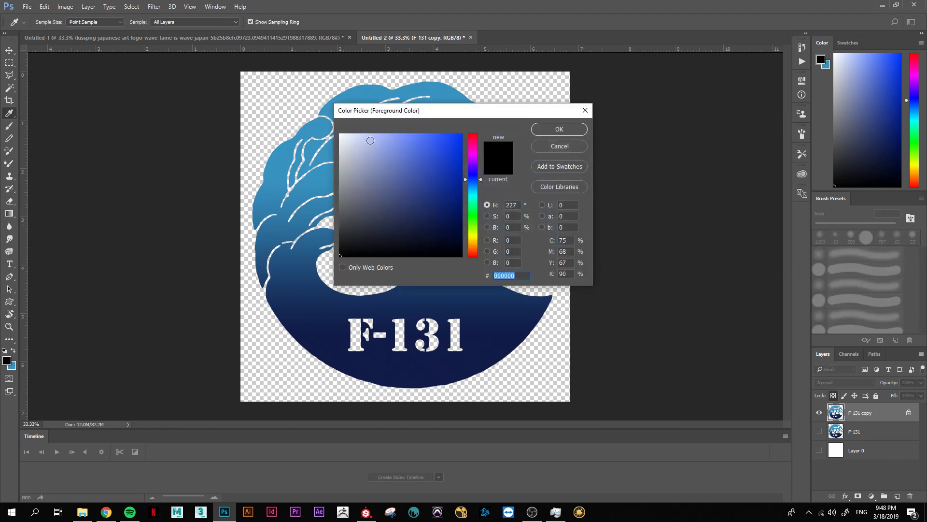
click(319, 122)
click(584, 129)
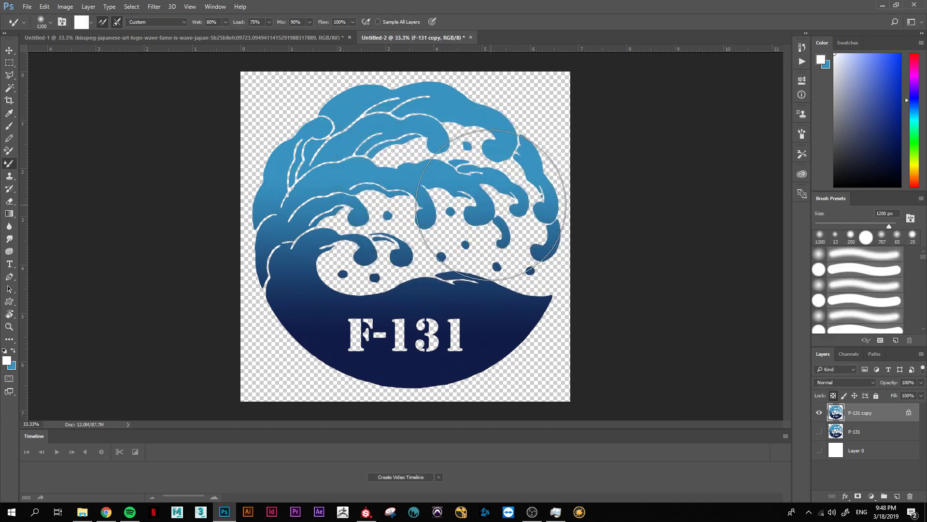
key(alt+BackSpace)
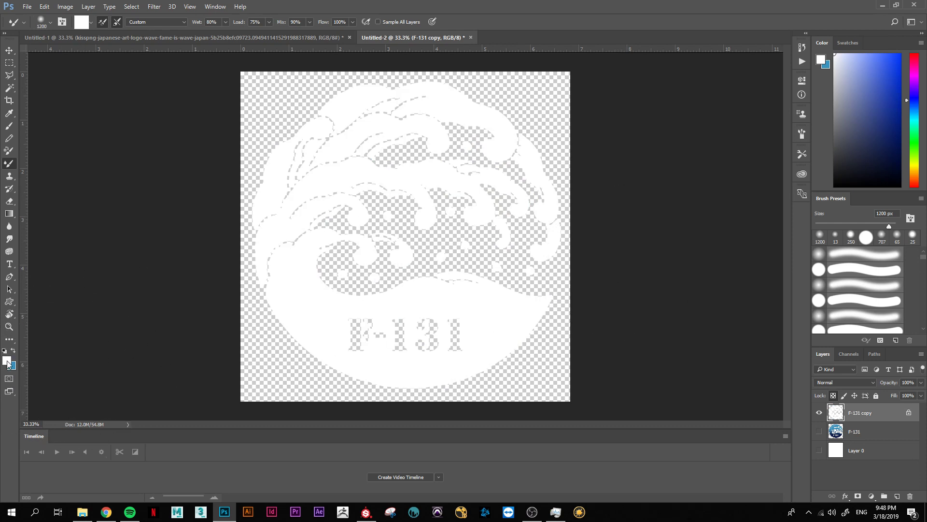
Step: Fill Layer 0 with black, make it visible, and select it
click(857, 452)
drag(848, 176, 834, 197)
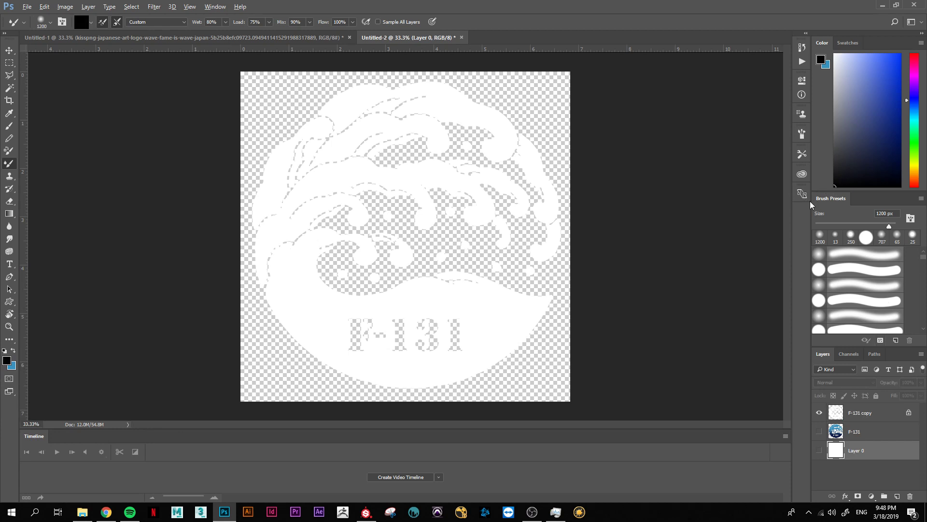
key(alt+BackSpace)
click(820, 450)
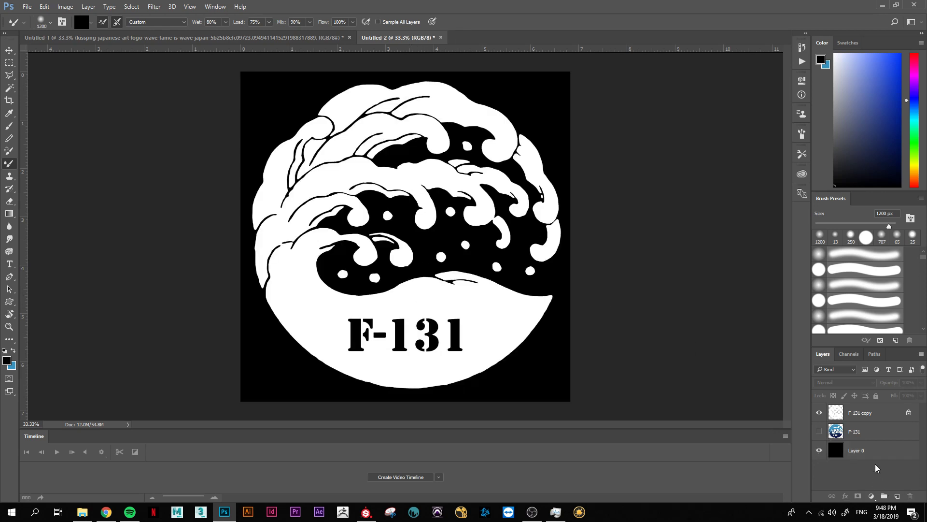
click(875, 451)
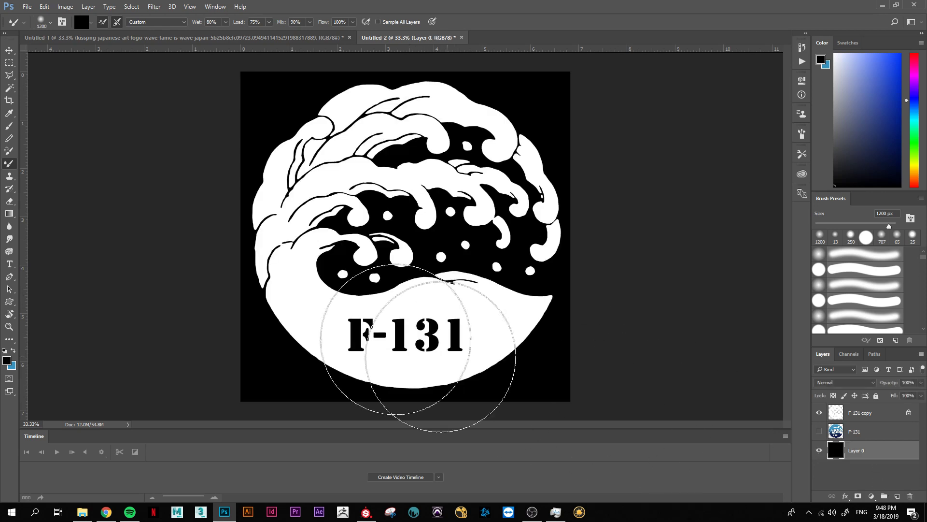
Step: Save the image as PNG 'ONDA-alpha' beside ONDA.png, accepting the PNG Options
click(23, 7)
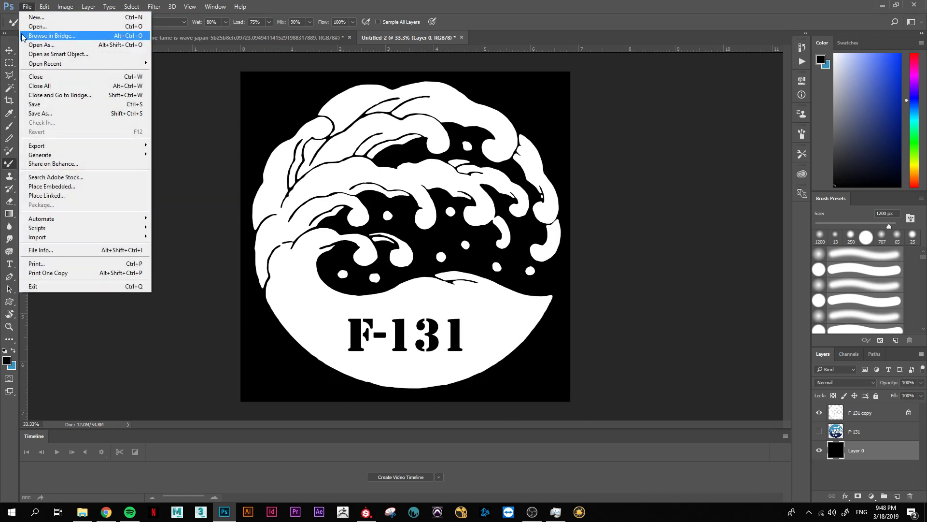
click(62, 113)
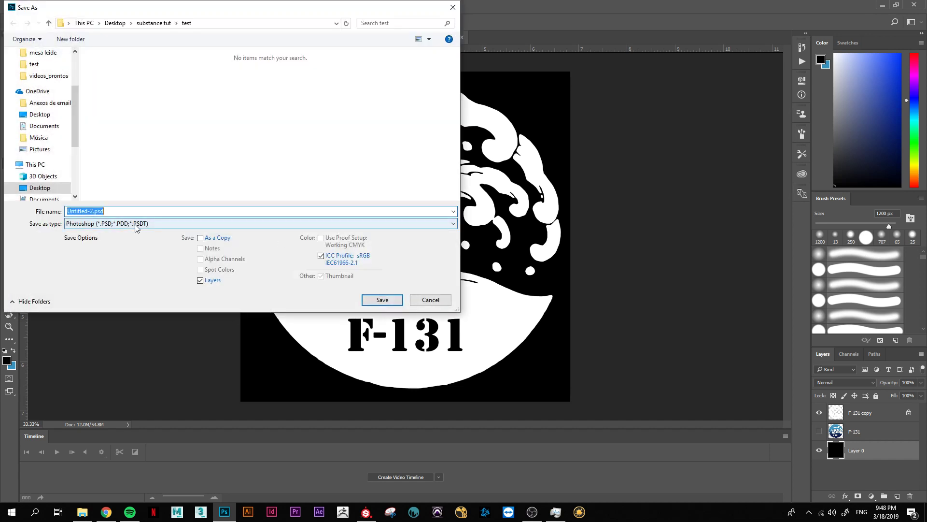
click(128, 223)
click(92, 356)
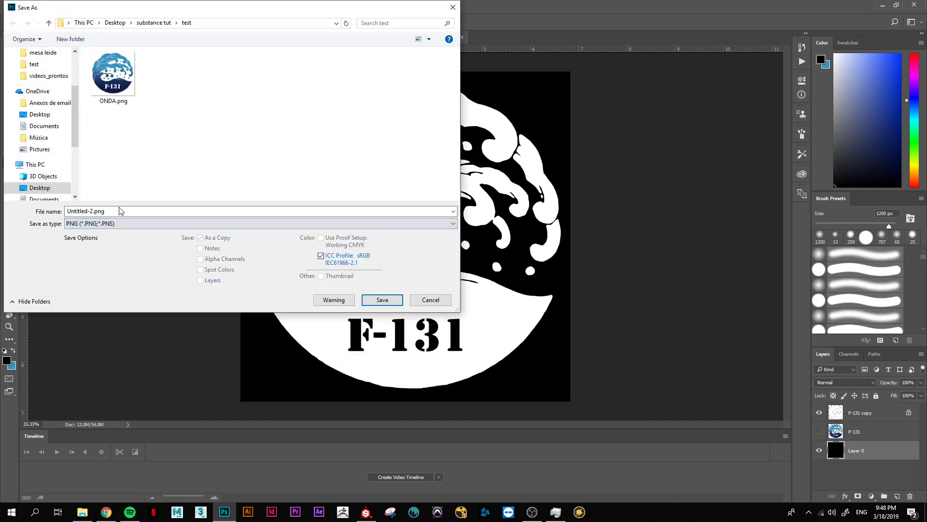
click(112, 72)
click(84, 211)
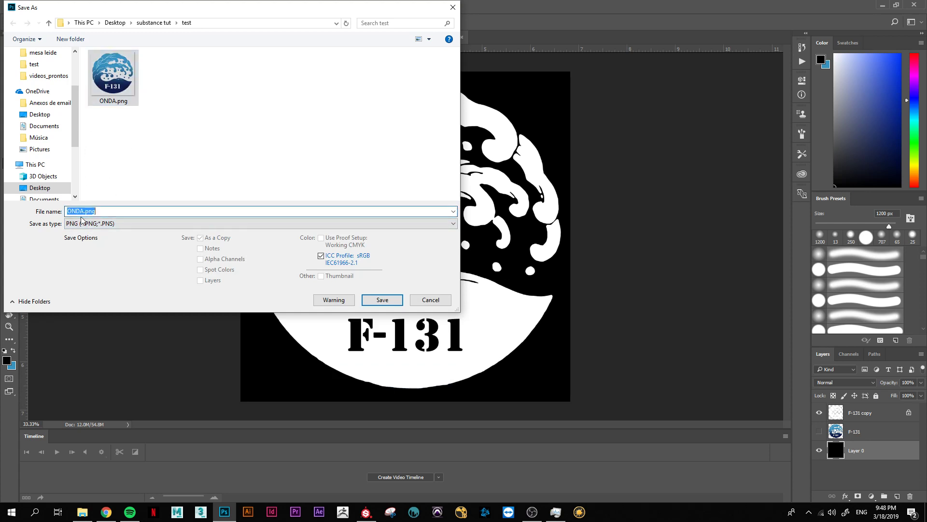
text(-alpha)
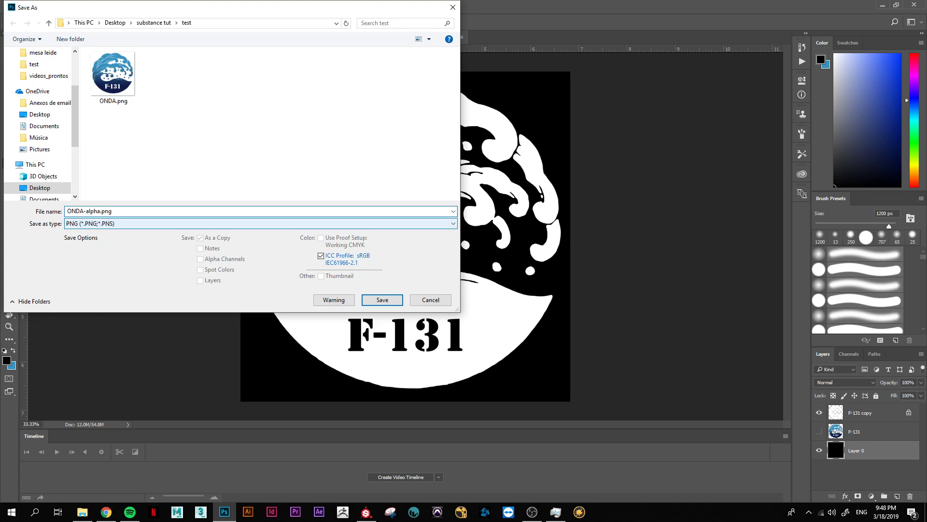
click(381, 300)
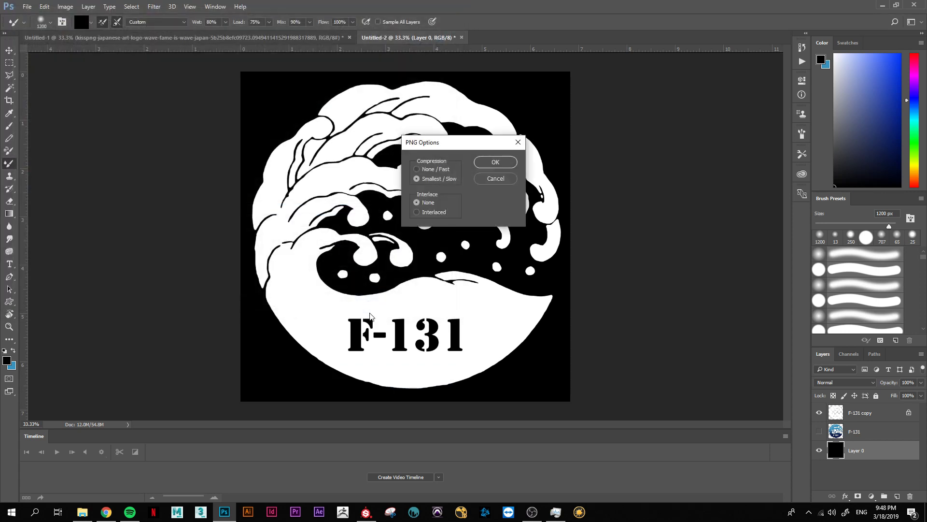
click(503, 163)
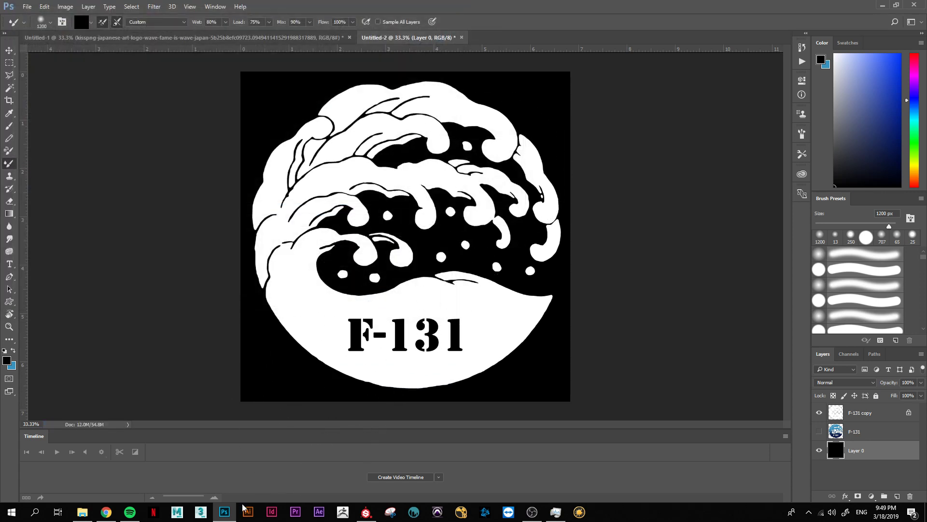
Step: Return to Substance Painter and show the Project category on the Shelf
click(366, 512)
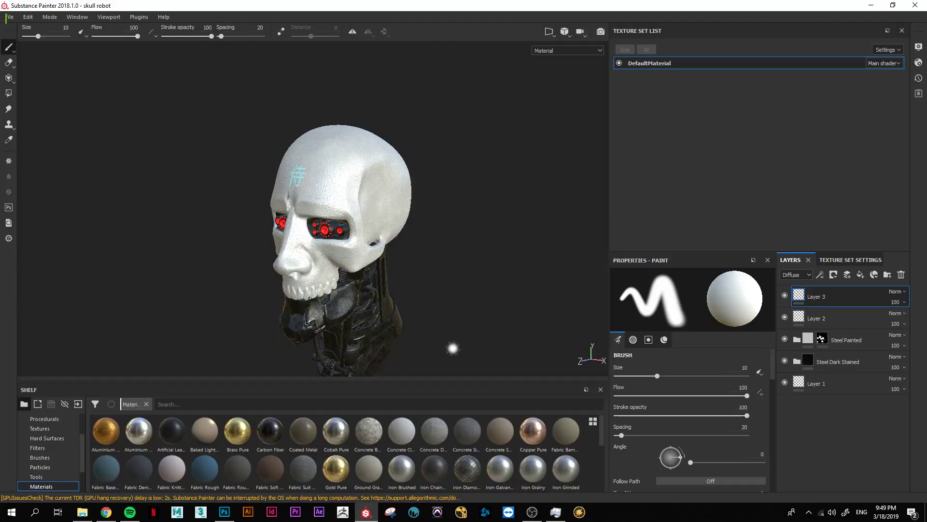
scroll(84, 452, up, 1)
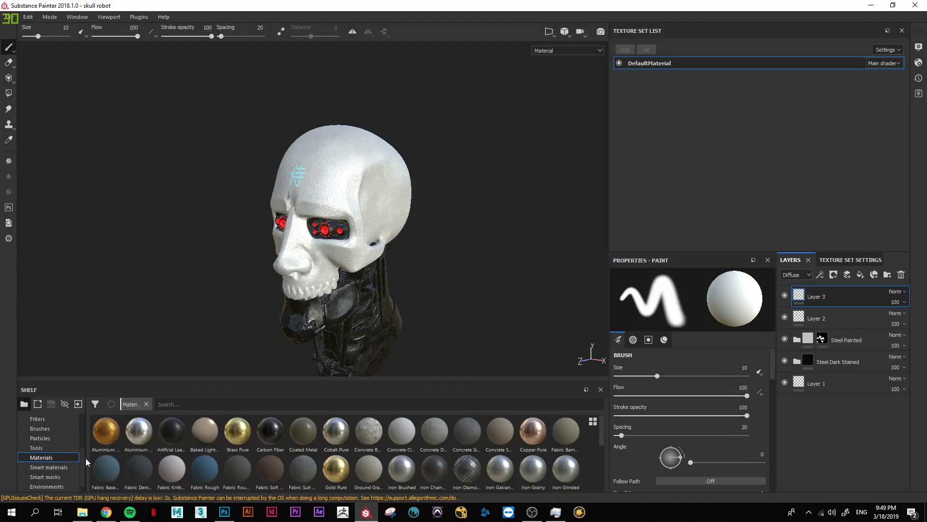
scroll(82, 438, up, 1)
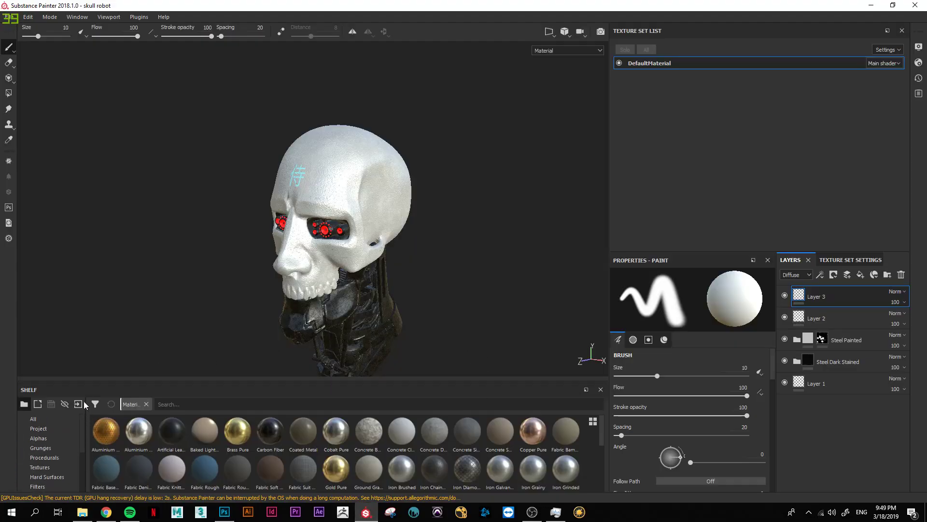
click(38, 429)
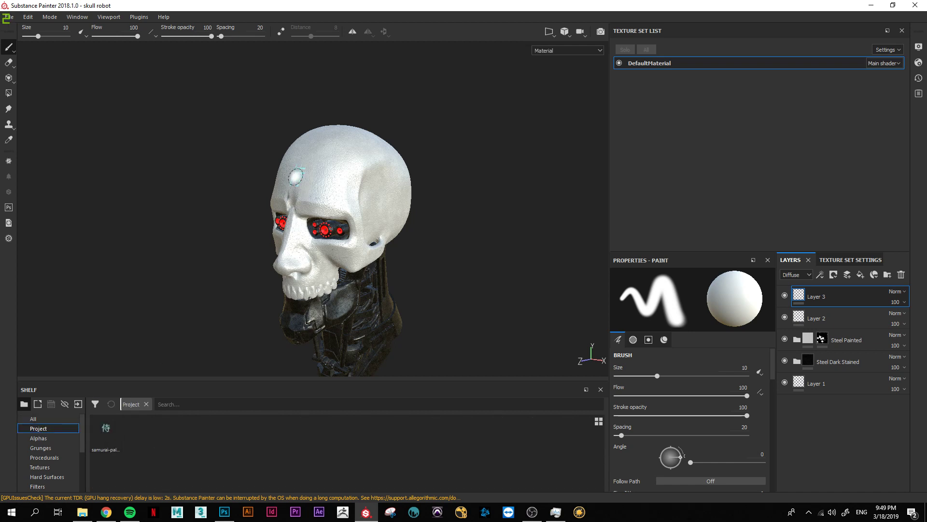
Step: Orbit the skull from a front view to a three-quarter view, then go to File Explorer
alt+drag(298, 183, 265, 186)
scroll(118, 203, up, 5)
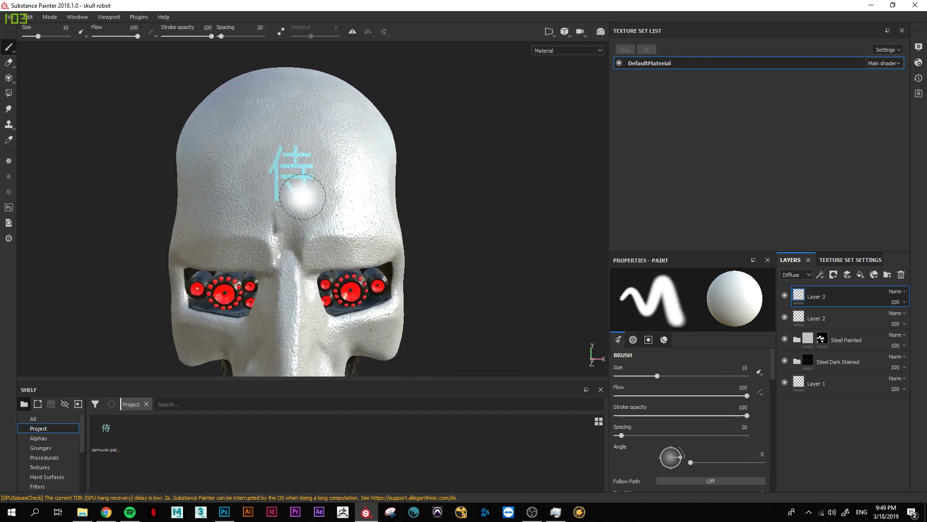
scroll(529, 186, down, 2)
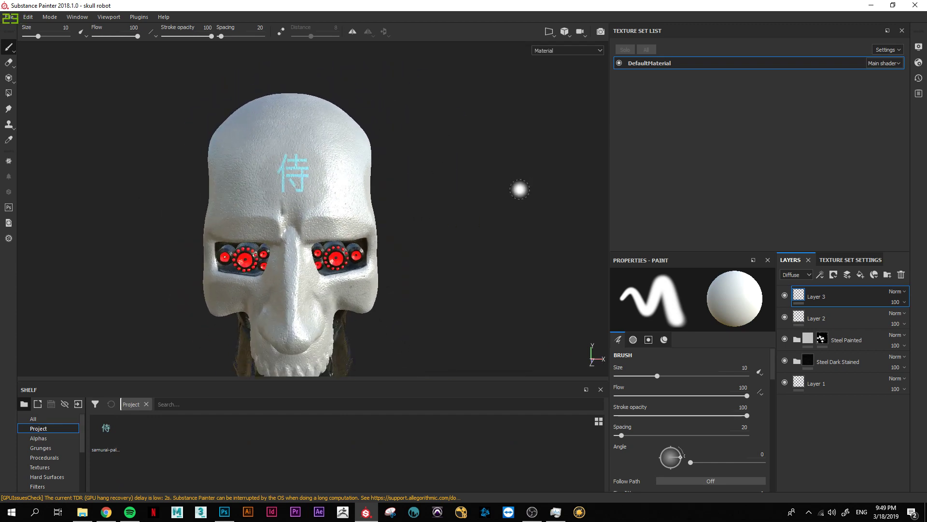
scroll(502, 222, down, 2)
scroll(482, 251, down, 2)
mouse_move(358, 258)
alt+mouse_down()
mouse_move(483, 167)
mouse_move(417, 155)
alt+mouse_up()
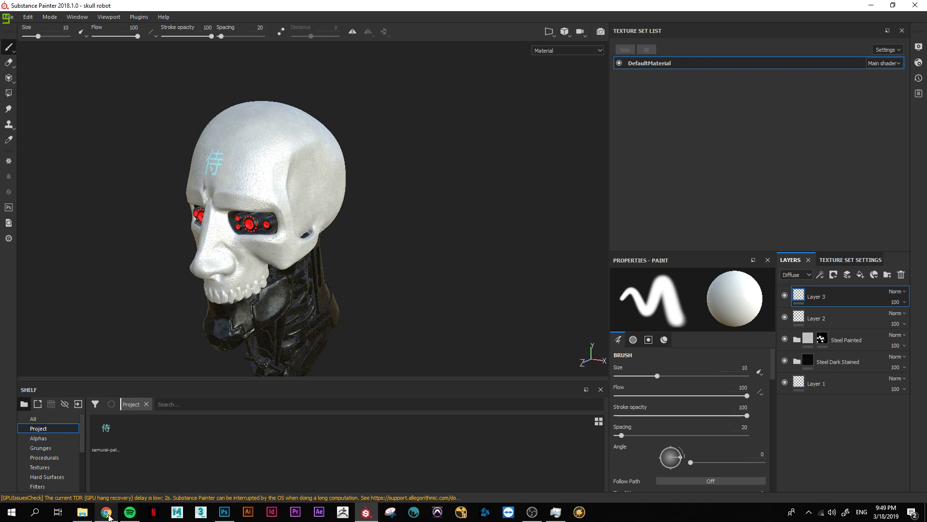
click(83, 513)
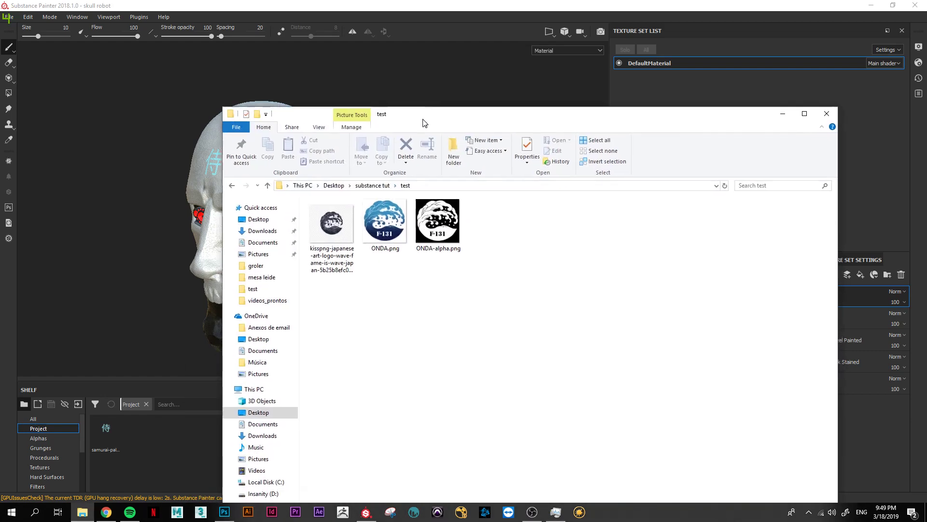
Step: Preview the kisspng image, then drag ONDA.png and ONDA-alpha.png onto Painter's Shelf
drag(425, 120, 516, 41)
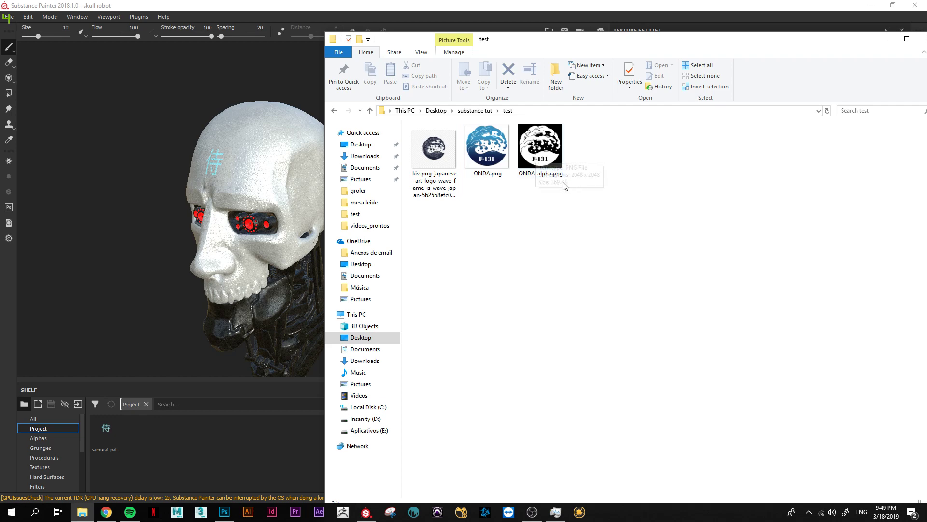
click(435, 150)
double_click(436, 150)
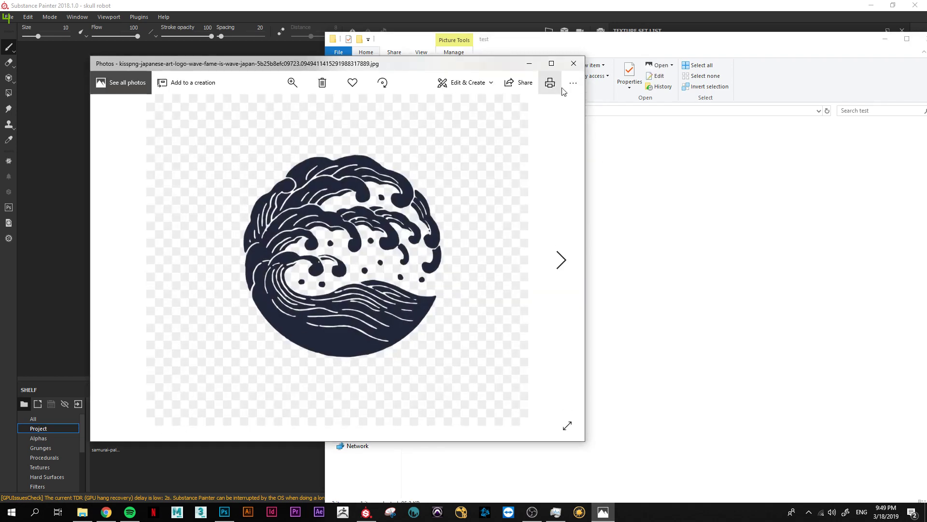
click(574, 63)
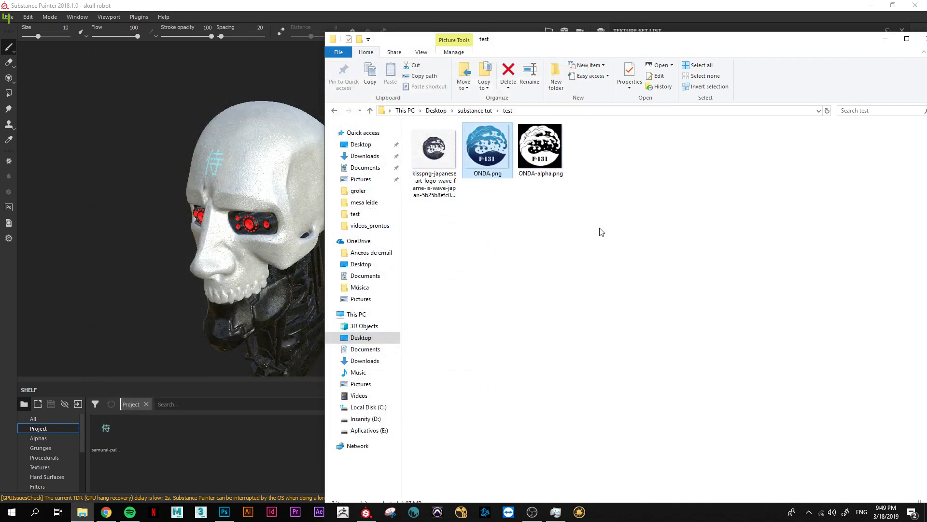
drag(597, 239, 479, 136)
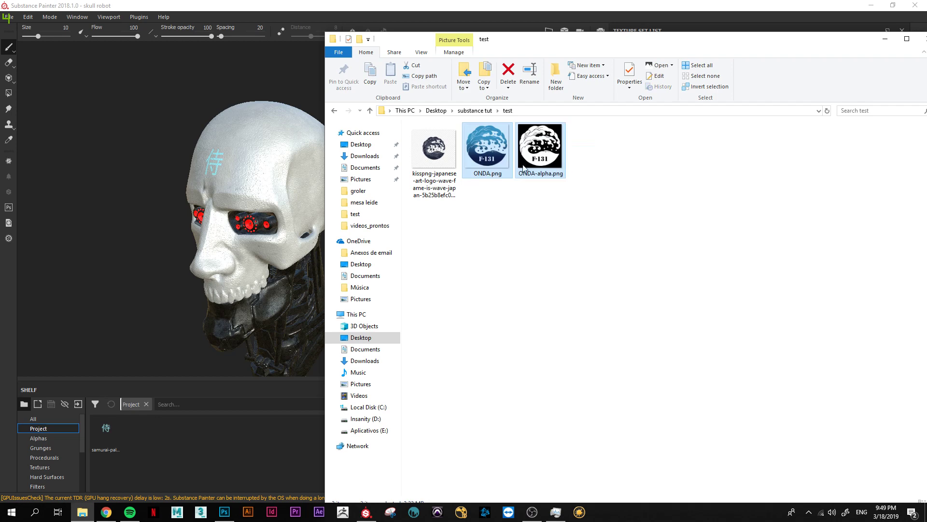
drag(524, 169, 182, 454)
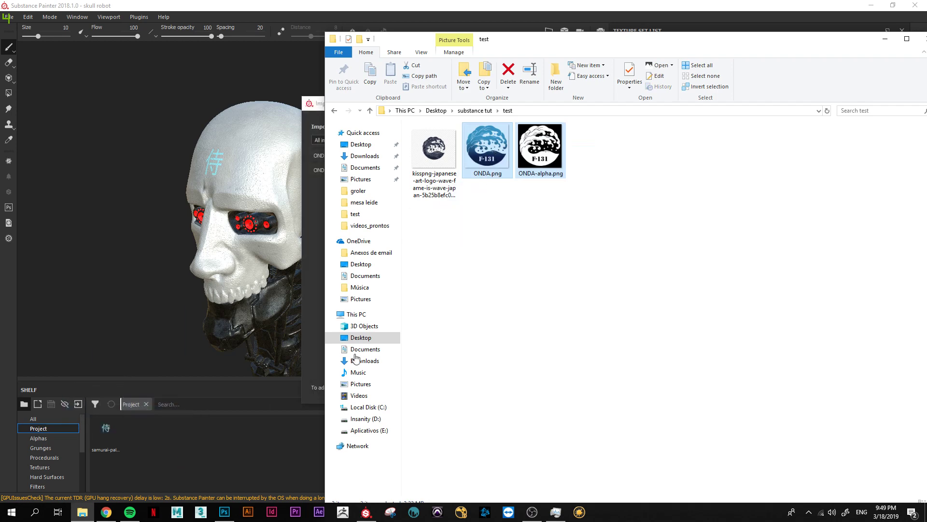
Step: Import ONDA-alpha.png as alpha and ONDA.png as texture into project 'skull robot'
click(885, 38)
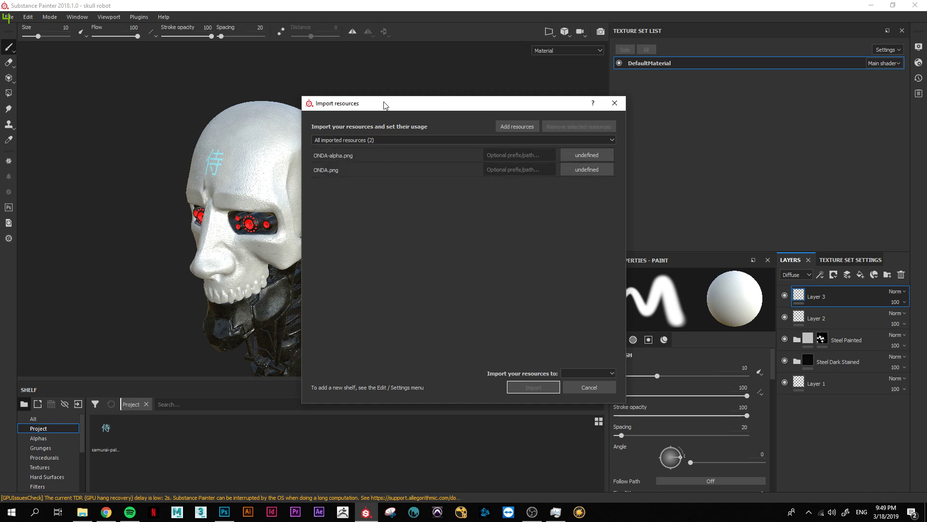
click(595, 157)
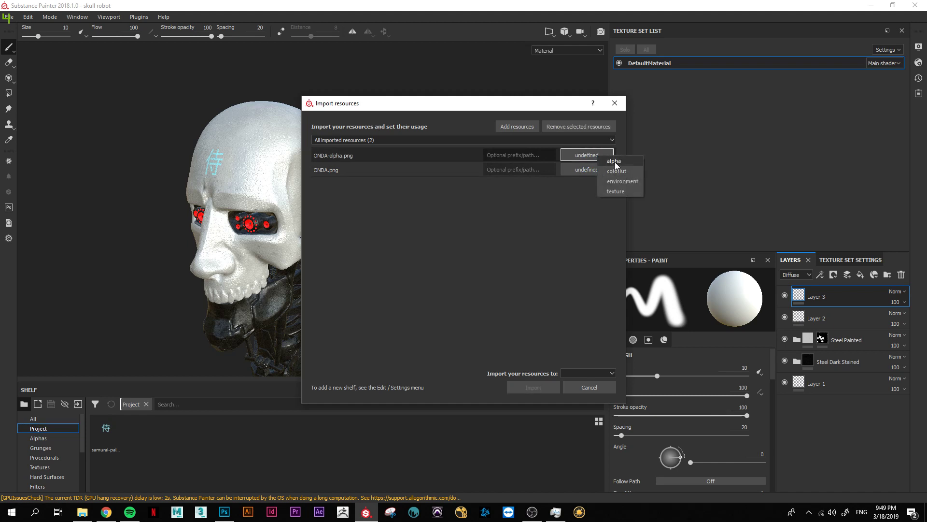
click(615, 162)
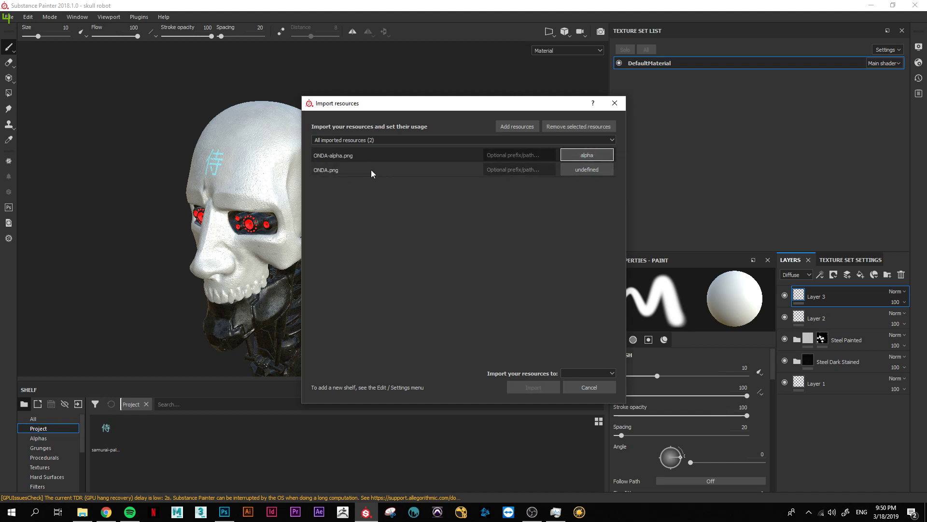
click(593, 170)
click(609, 206)
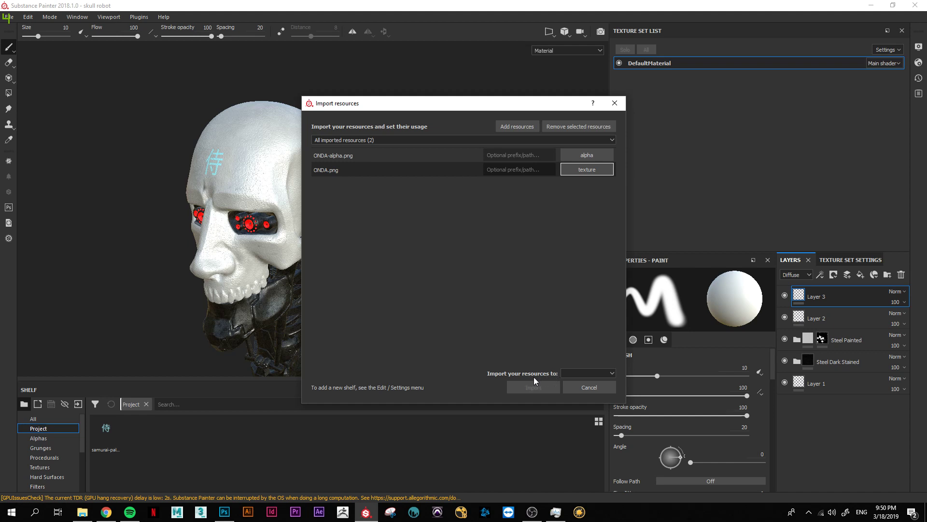
click(582, 372)
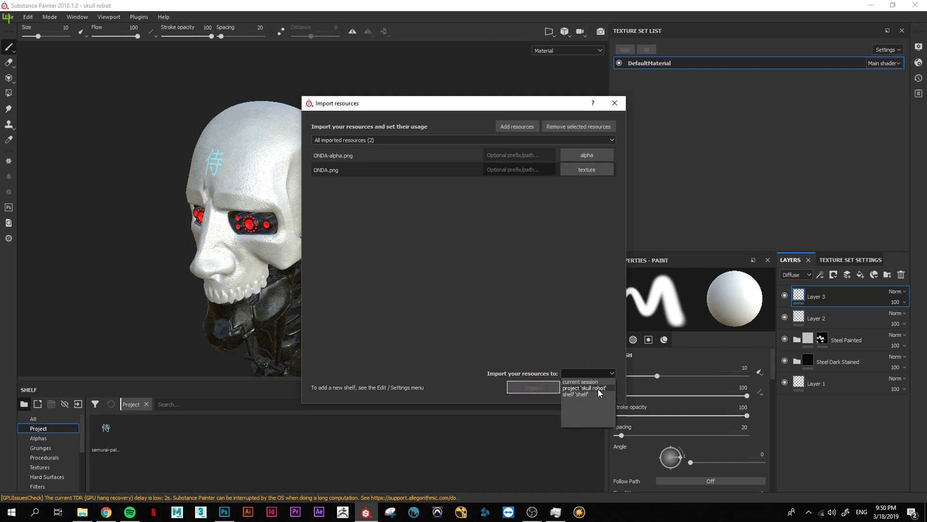
mouse_move(584, 388)
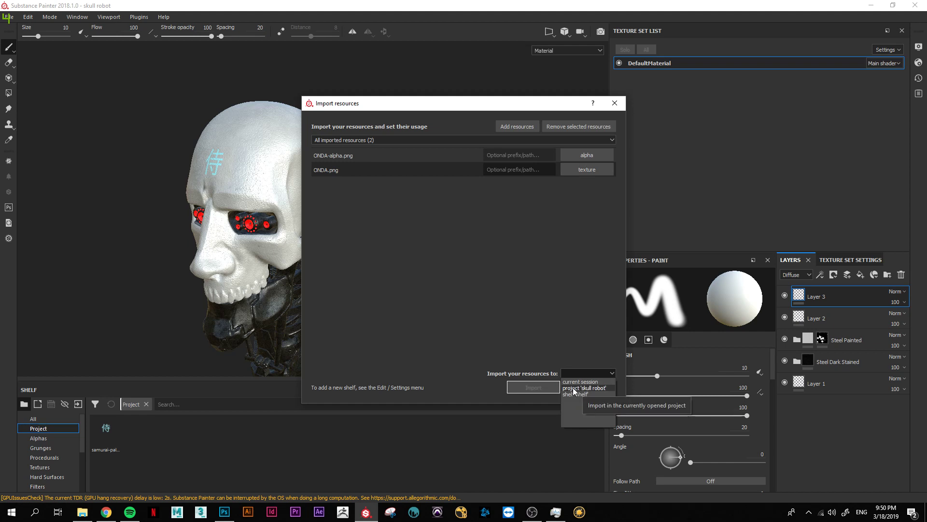
click(606, 389)
click(521, 390)
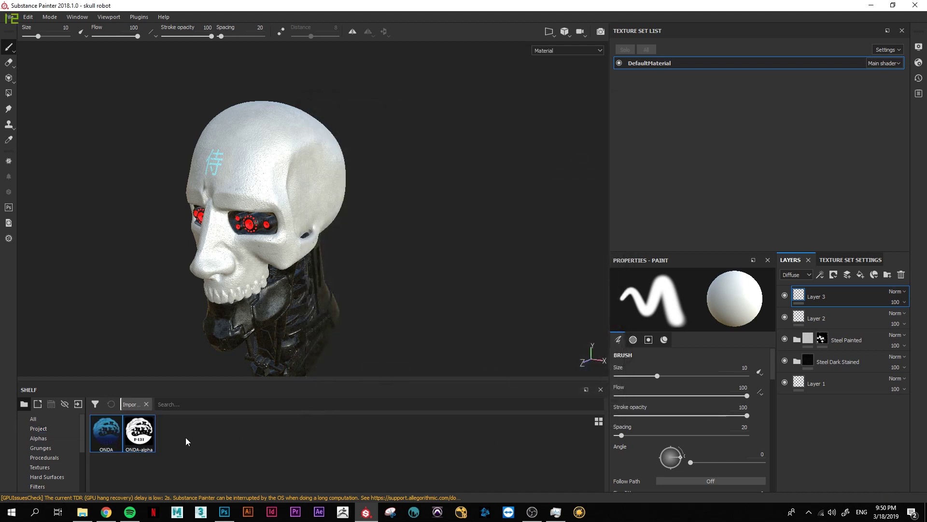
Step: Add paint layer Layer 4 and scroll Properties - Paint down to the Material section
click(255, 458)
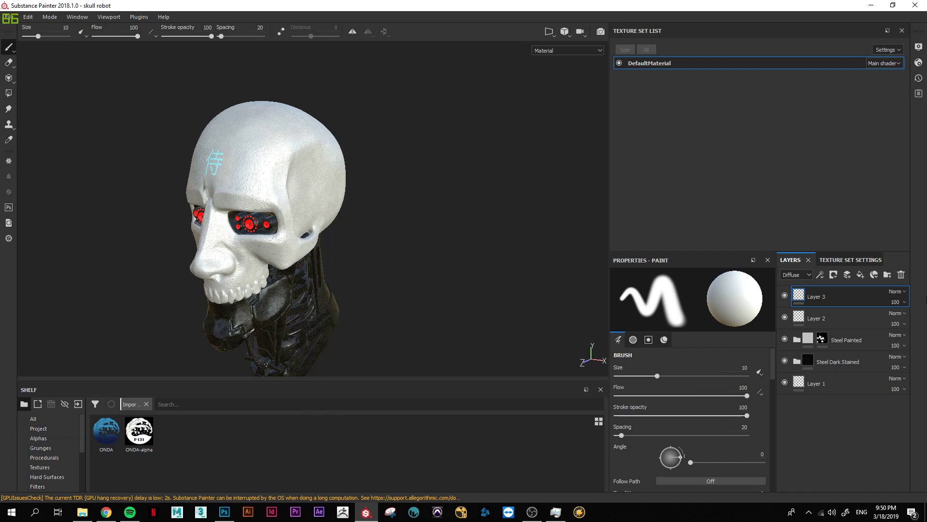
click(848, 278)
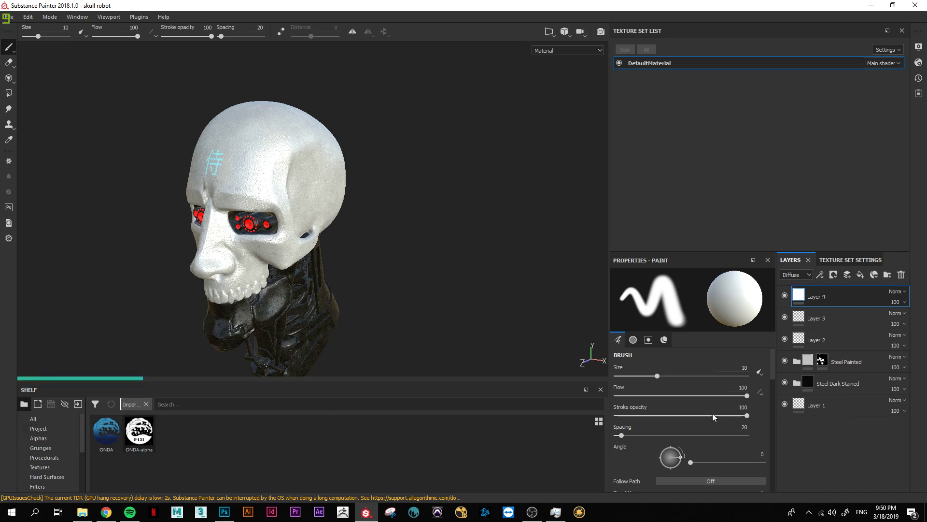
scroll(775, 379, down, 3)
scroll(776, 379, down, 3)
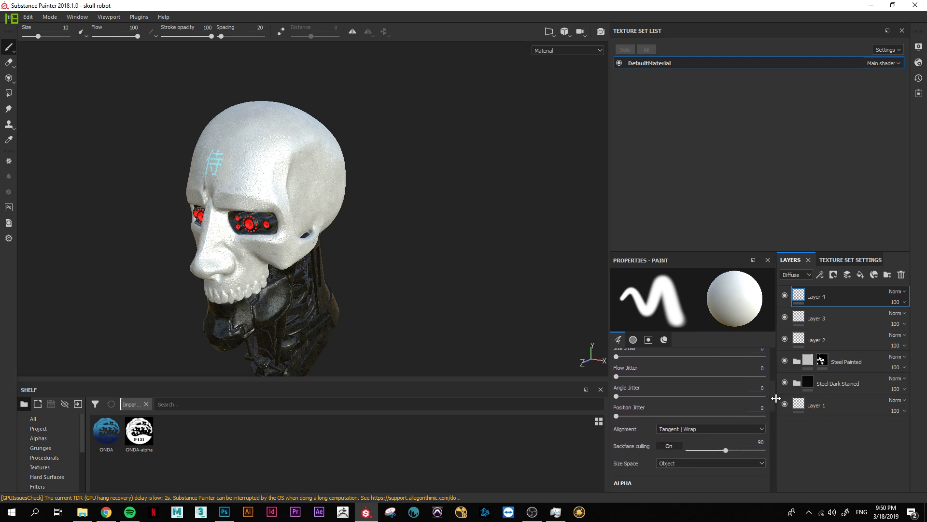
scroll(772, 372, up, 5)
scroll(771, 370, up, 1)
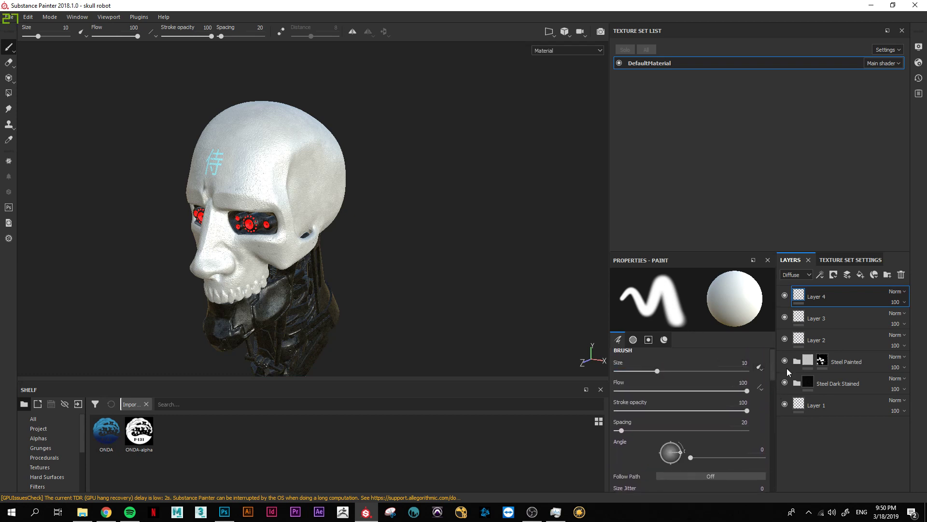
scroll(774, 363, down, 2)
scroll(775, 398, down, 2)
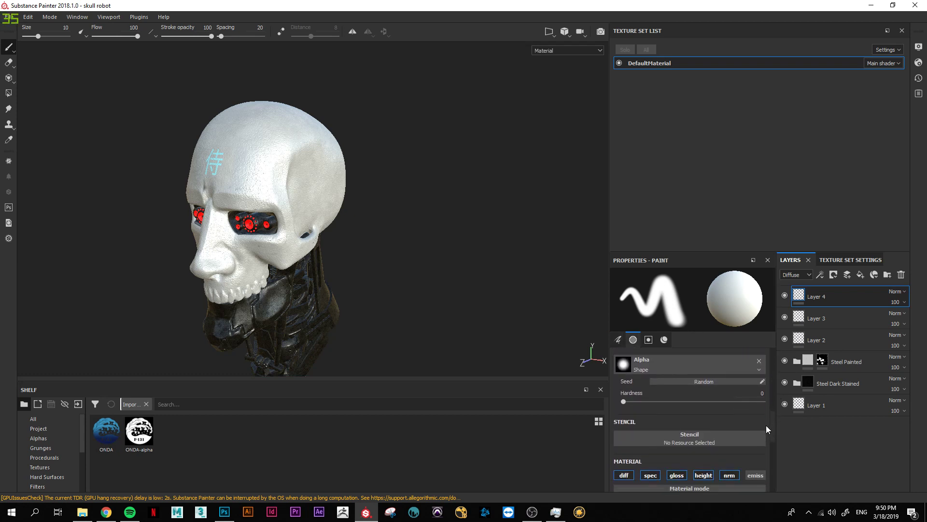
scroll(766, 425, down, 2)
scroll(756, 430, down, 2)
scroll(759, 437, down, 1)
scroll(763, 438, down, 1)
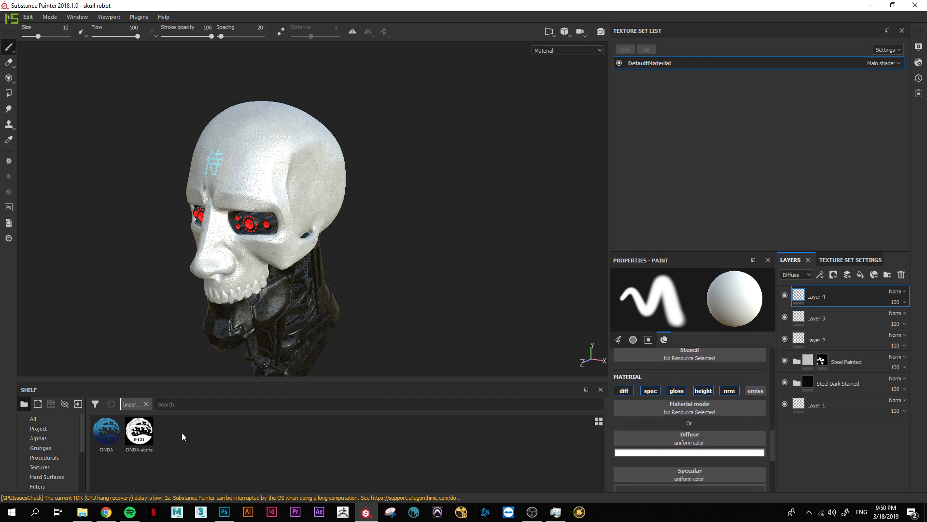
Step: Put the ONDA texture in the brush's Diffuse slot, set Size to 66.5, and orbit to a side view
drag(106, 432, 670, 437)
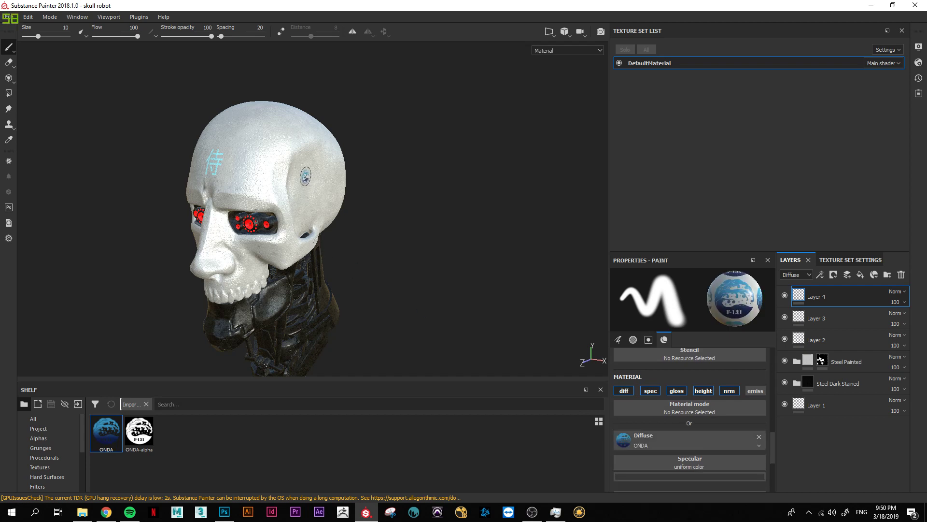
mouse_move(286, 171)
ctrl+right_down()
mouse_move(313, 171)
mouse_move(295, 171)
ctrl+right_up()
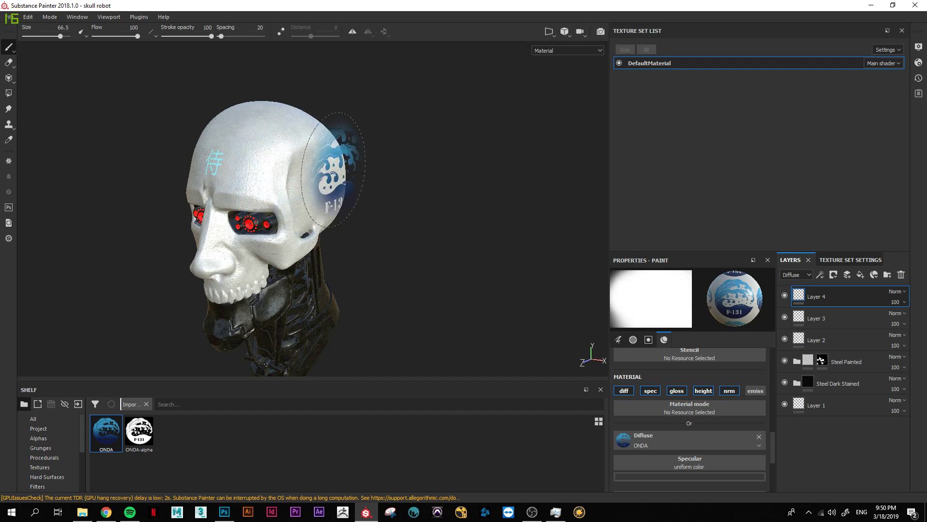
alt+drag(428, 178, 307, 177)
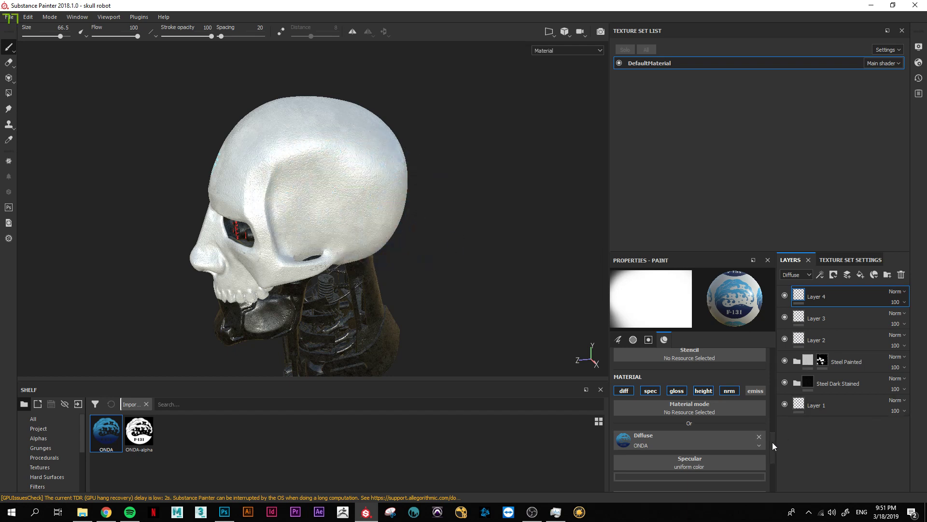
scroll(773, 442, up, 3)
Step: Load ONDA-alpha into the brush's Alpha slot
drag(145, 433, 620, 417)
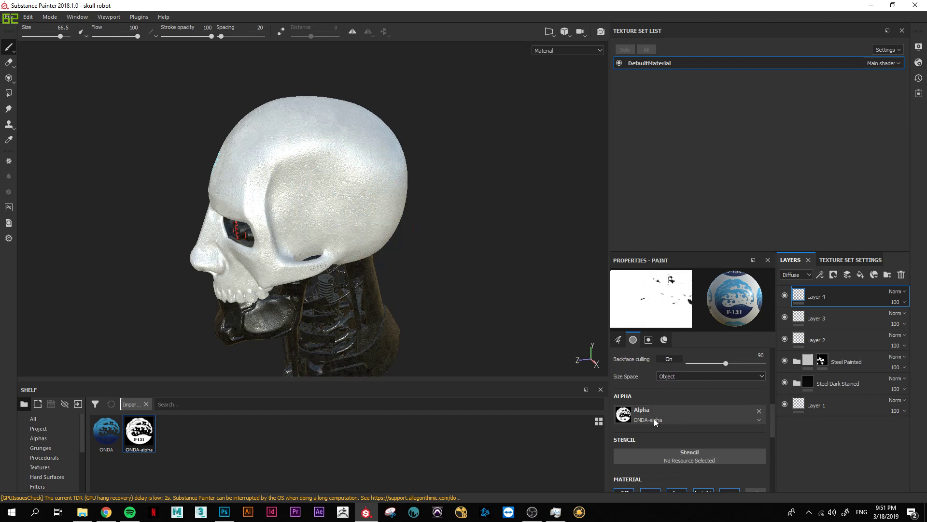
click(675, 418)
click(140, 437)
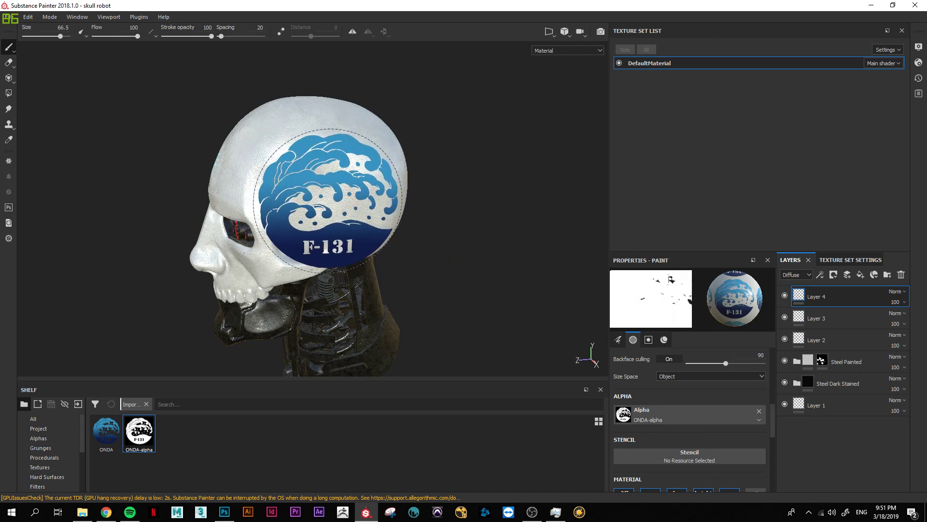
Step: Line up a straight rear view and shrink the brush to 42.98 to stamp the F-131 logo
alt+drag(290, 314, 452, 242)
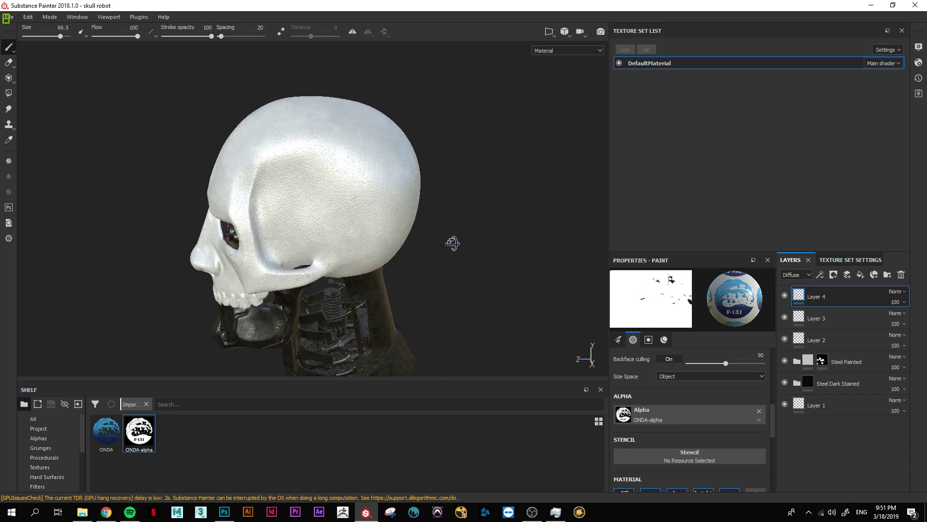
alt+drag(317, 223, 344, 227)
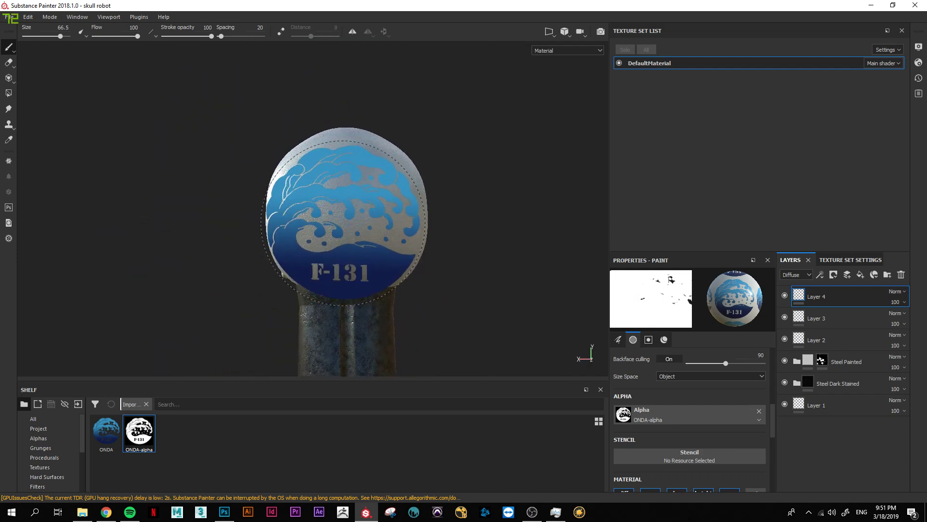
ctrl+right_drag(344, 224, 348, 228)
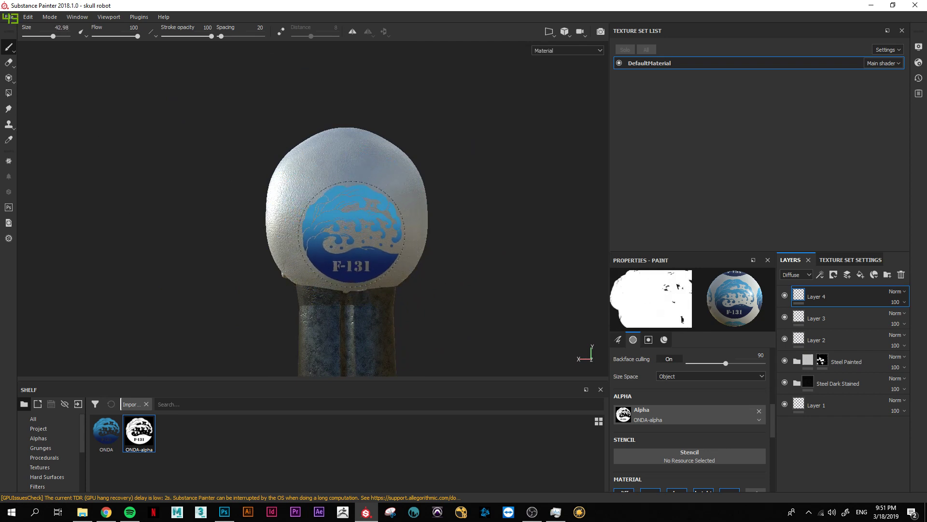
mouse_move(483, 224)
alt+mouse_down()
mouse_move(500, 219)
mouse_move(450, 215)
alt+mouse_up()
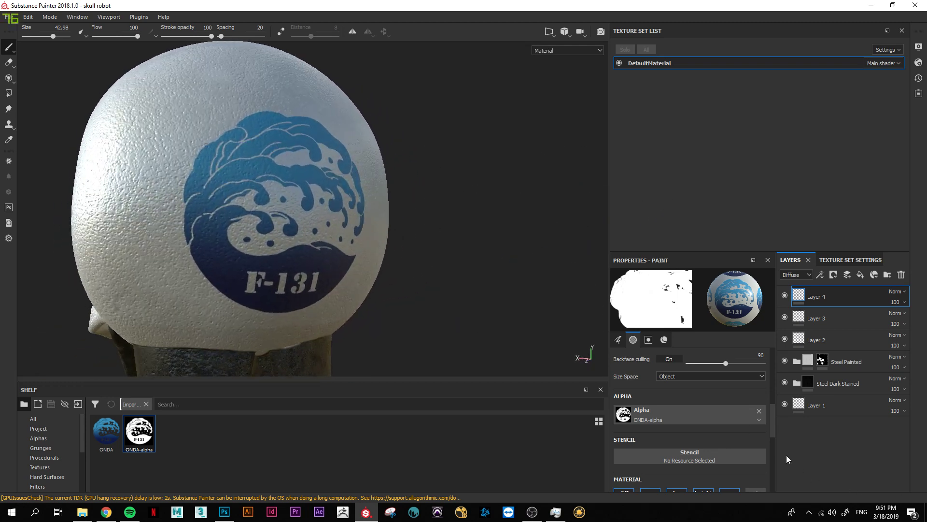
Step: Zoom and orbit to a side and three-quarter view of the logo-stamped skull
drag(772, 430, 778, 482)
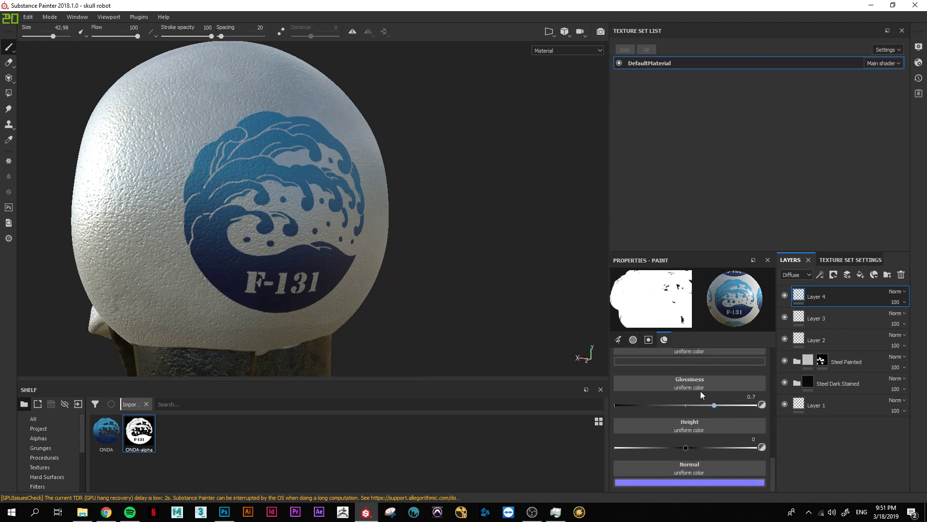
scroll(771, 453, up, 1)
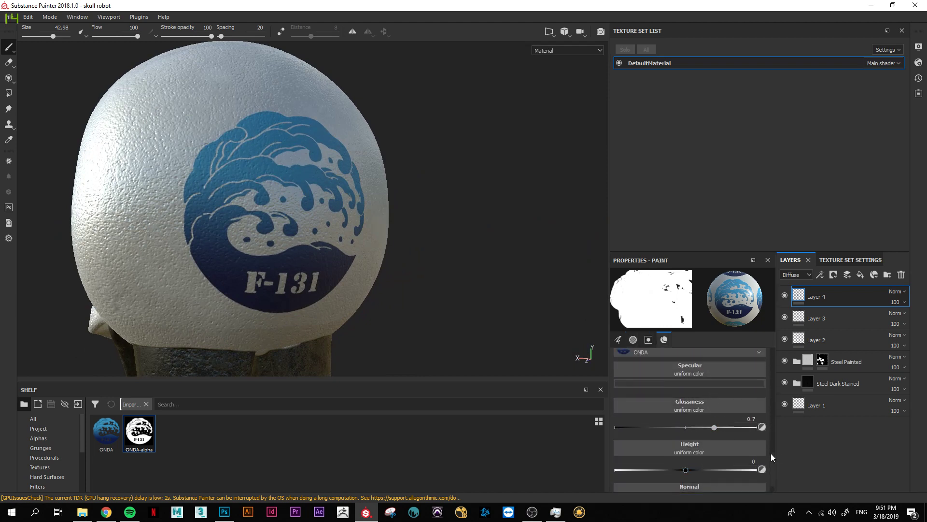
scroll(771, 454, up, 1)
scroll(771, 450, down, 1)
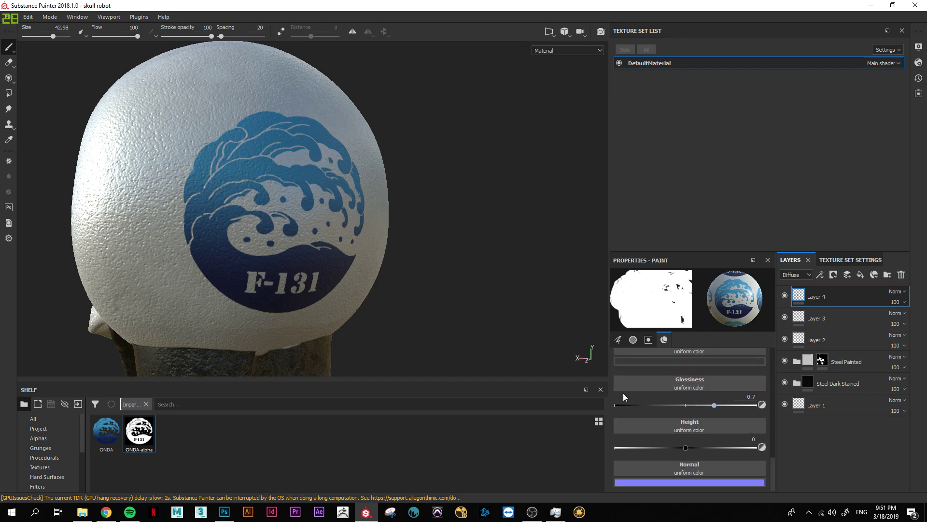
mouse_move(480, 244)
alt+mouse_down()
mouse_move(483, 266)
mouse_move(410, 259)
mouse_move(351, 222)
alt+mouse_up()
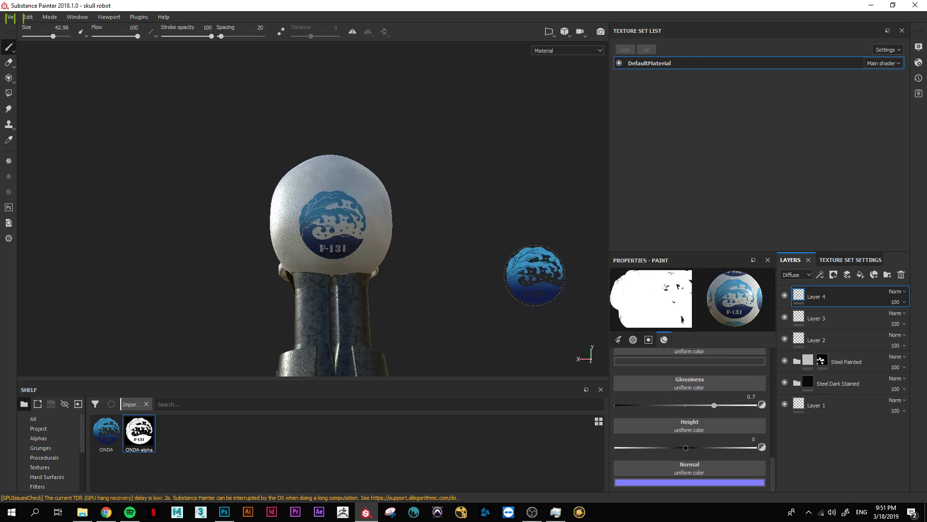
mouse_move(414, 213)
alt+mouse_down()
mouse_move(435, 197)
mouse_move(445, 206)
mouse_move(417, 232)
mouse_move(487, 246)
alt+mouse_up()
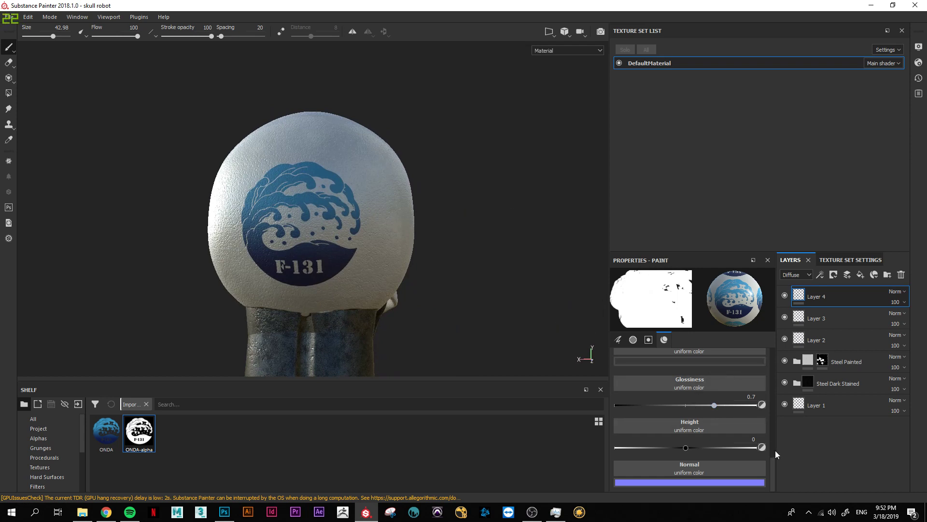
Step: Orbit behind the skull and zoom to frame the wave logo in the Iray render
drag(771, 465, 778, 447)
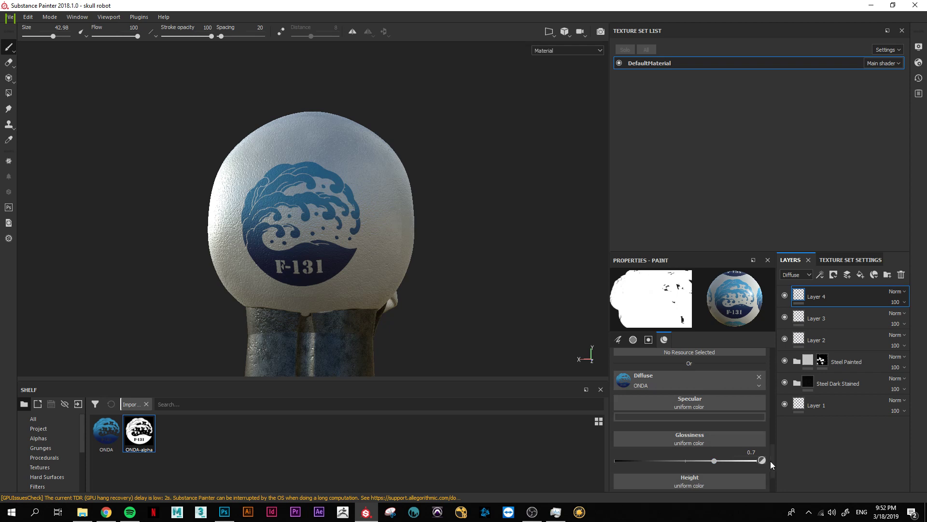
drag(772, 463, 775, 476)
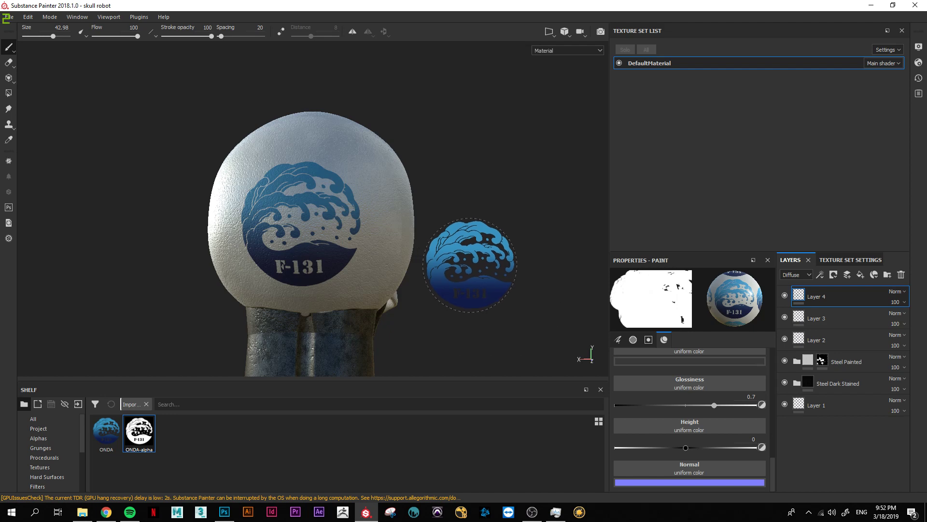
alt+drag(491, 269, 478, 278)
scroll(478, 273, down, 2)
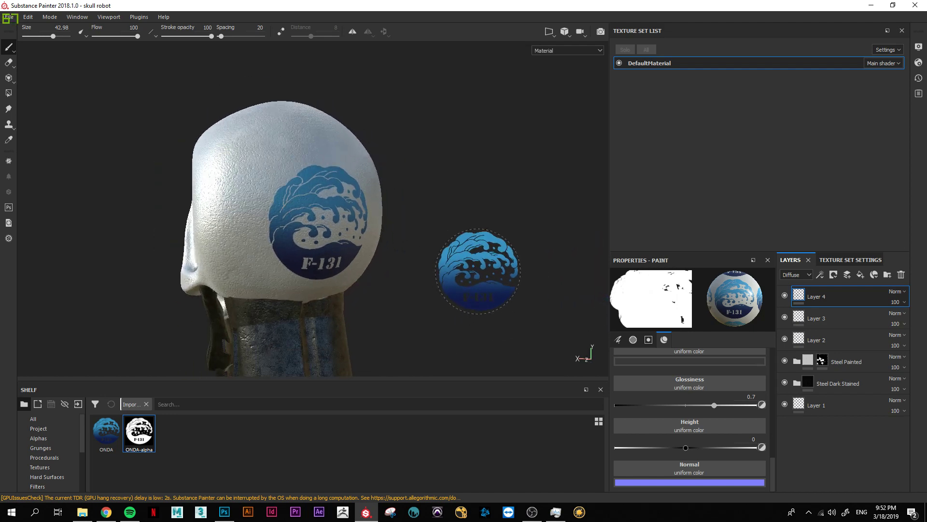
scroll(473, 265, down, 2)
scroll(478, 269, down, 2)
scroll(440, 265, down, 1)
scroll(439, 264, up, 2)
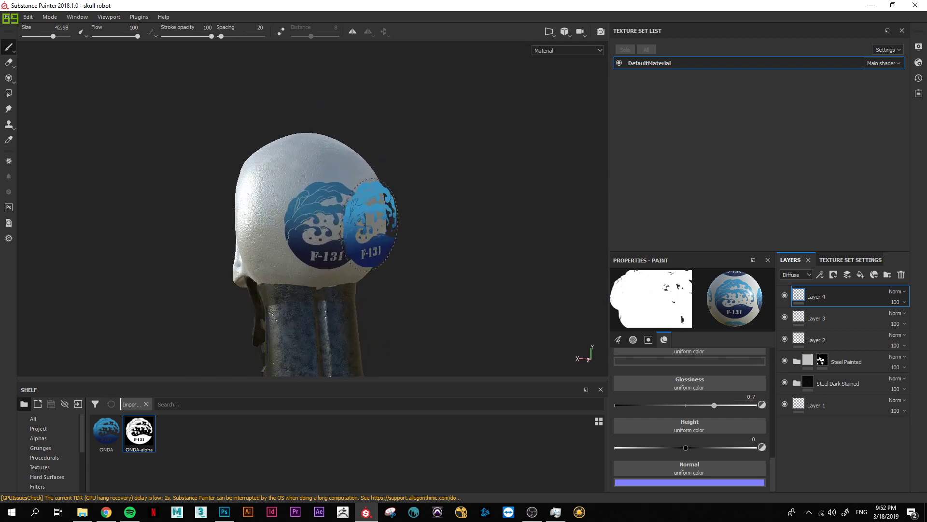
scroll(372, 208, up, 2)
alt+drag(523, 200, 544, 203)
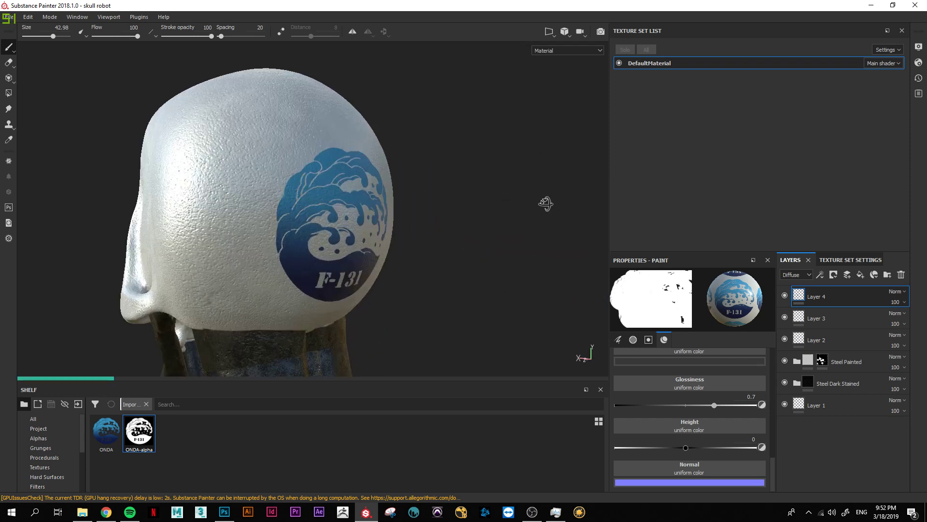
mouse_move(486, 211)
alt+mouse_down()
mouse_move(474, 212)
mouse_move(477, 196)
alt+mouse_up()
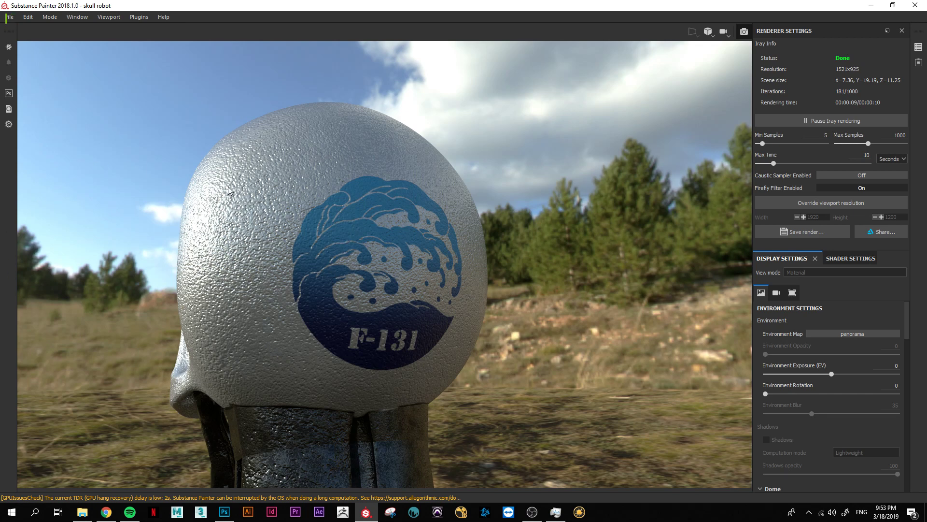
Step: Exit the Iray preview with F10 and orbit around the back of the skull
key(F10)
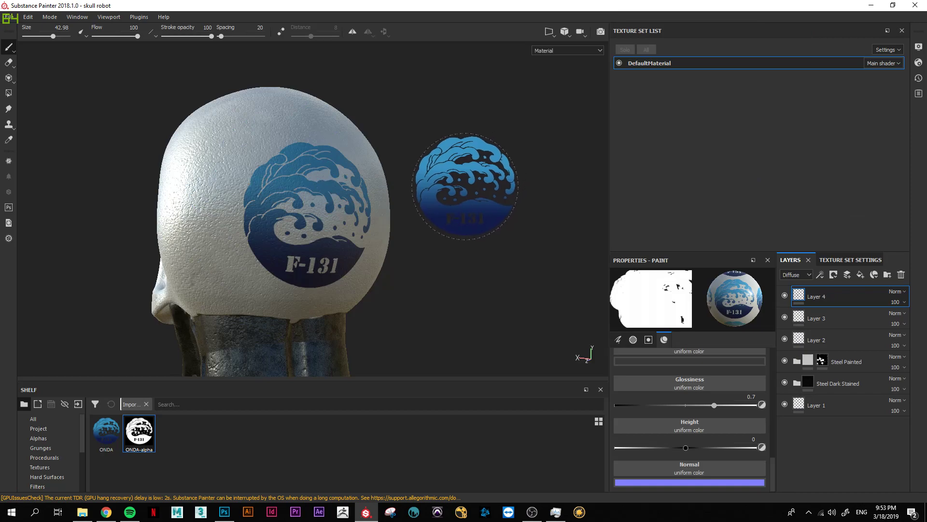
mouse_move(445, 203)
alt+mouse_down()
mouse_move(545, 199)
mouse_move(533, 246)
mouse_move(296, 292)
mouse_move(152, 228)
mouse_move(214, 214)
alt+mouse_up()
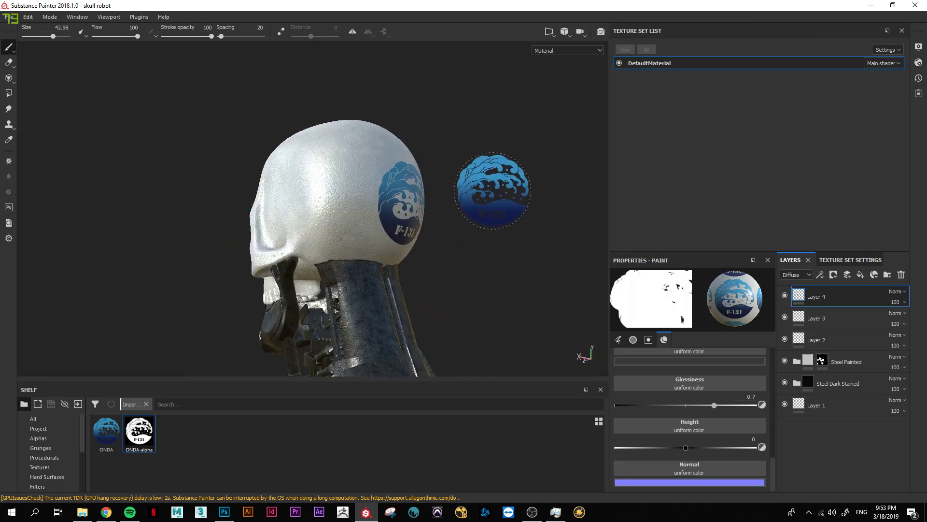
alt+drag(492, 190, 425, 218)
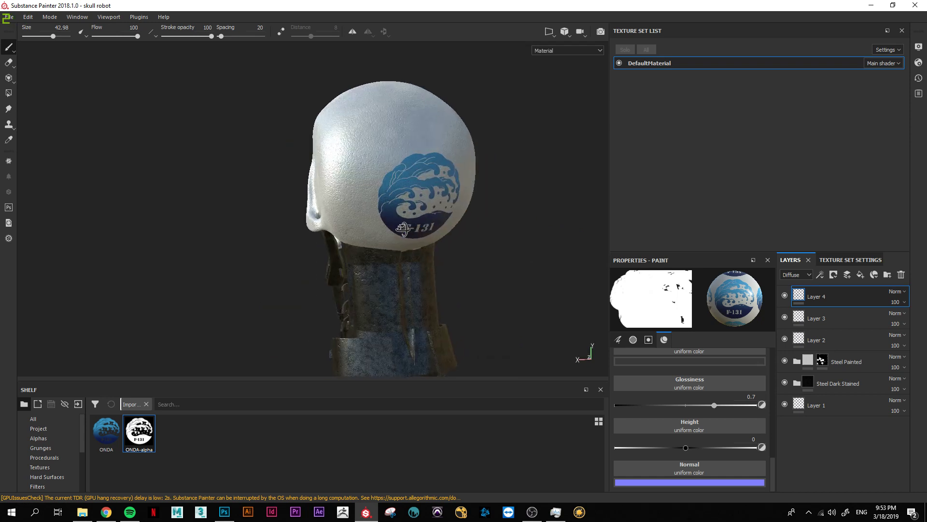
mouse_move(487, 228)
alt+mouse_down()
mouse_move(450, 227)
mouse_move(477, 201)
mouse_move(472, 224)
mouse_move(274, 181)
alt+mouse_up()
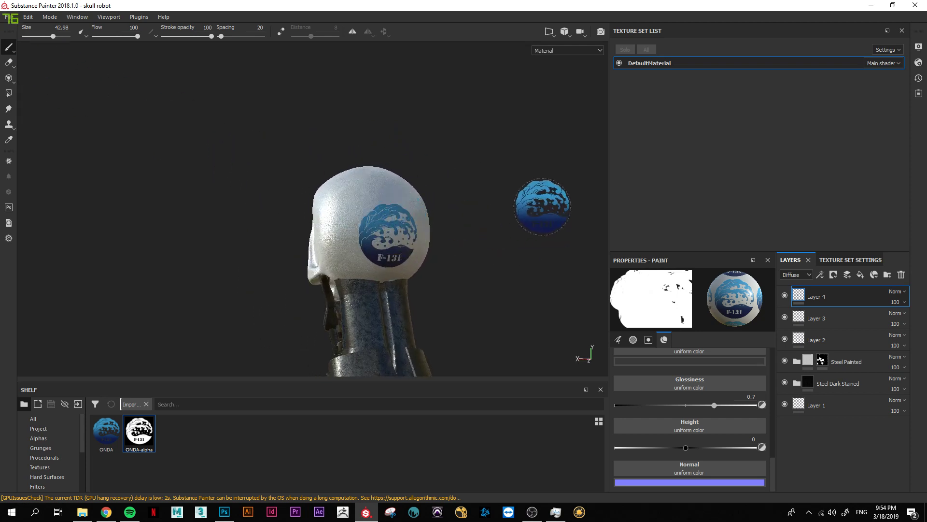
Step: Add a new empty Layer 5 at the top of the layer stack
scroll(768, 426, up, 2)
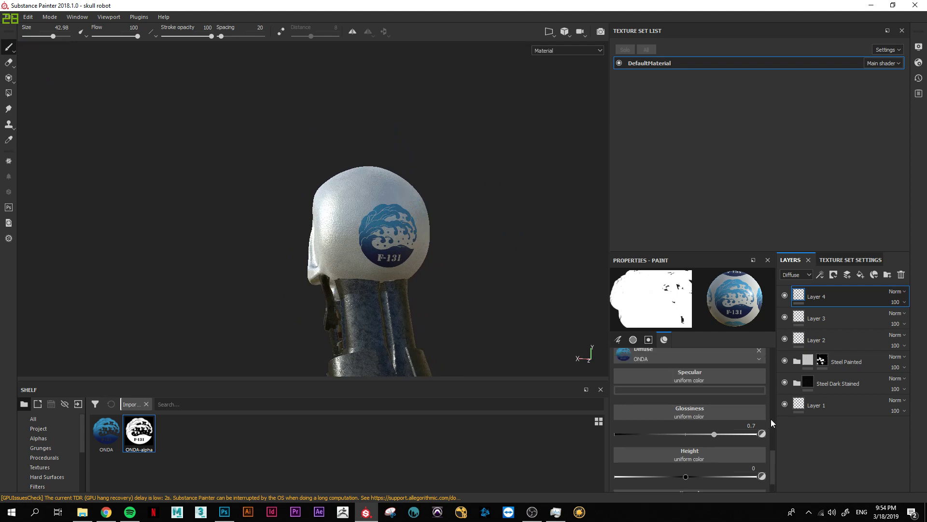
scroll(771, 419, up, 2)
scroll(775, 428, up, 2)
scroll(773, 428, up, 2)
scroll(773, 428, up, 2)
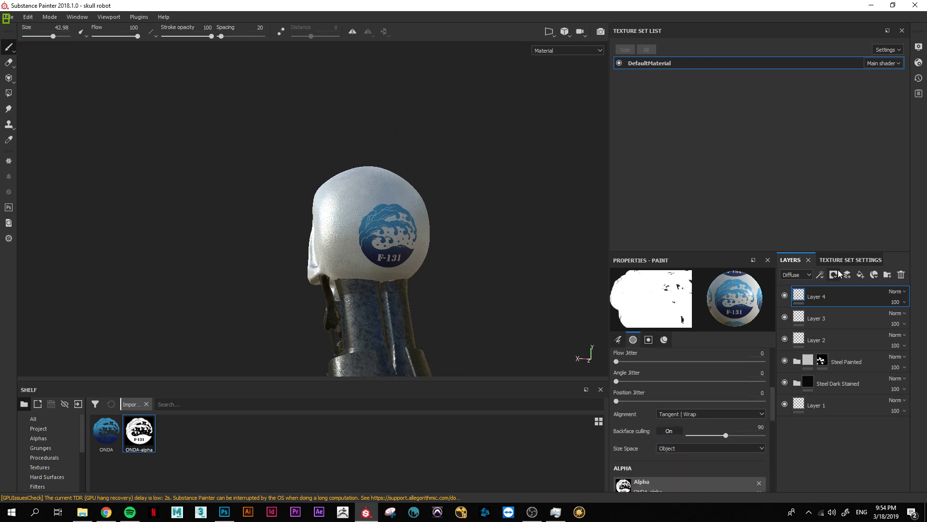
click(845, 276)
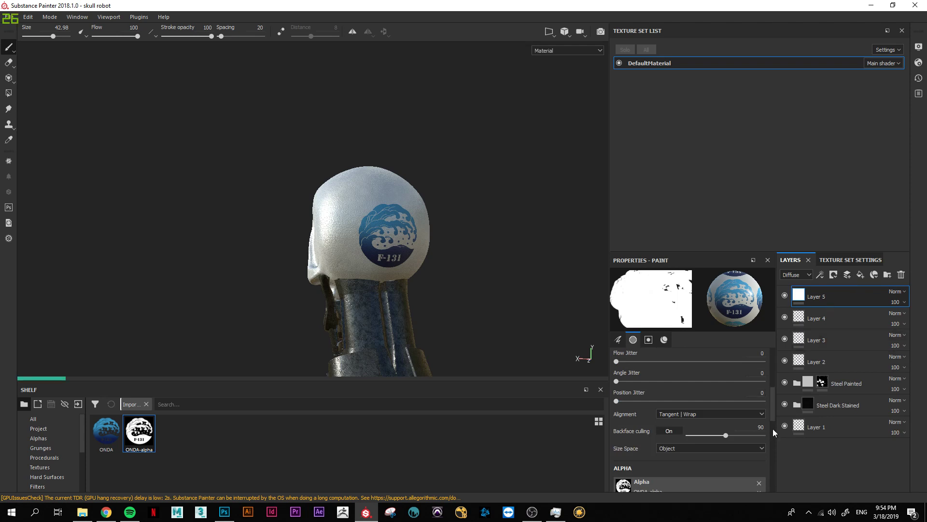
Step: Browse the brush alpha library down to the soft Shape alphas
scroll(773, 428, down, 2)
scroll(772, 439, down, 2)
scroll(735, 439, down, 2)
scroll(640, 436, down, 2)
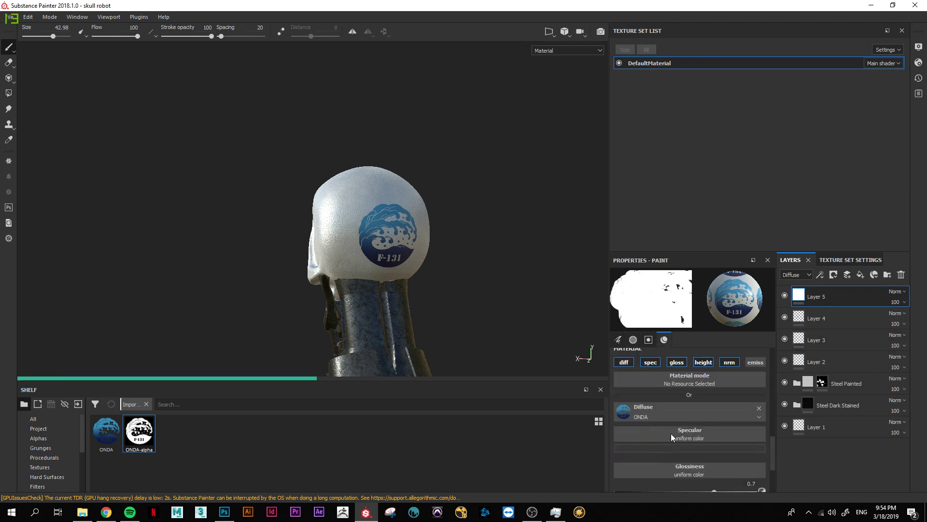
scroll(659, 413, up, 2)
scroll(659, 413, up, 2)
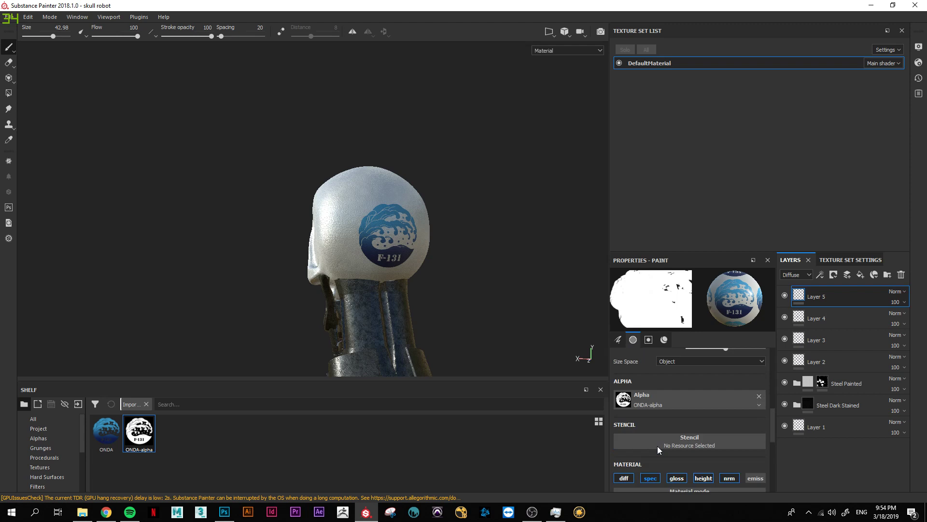
click(654, 397)
scroll(703, 380, down, 3)
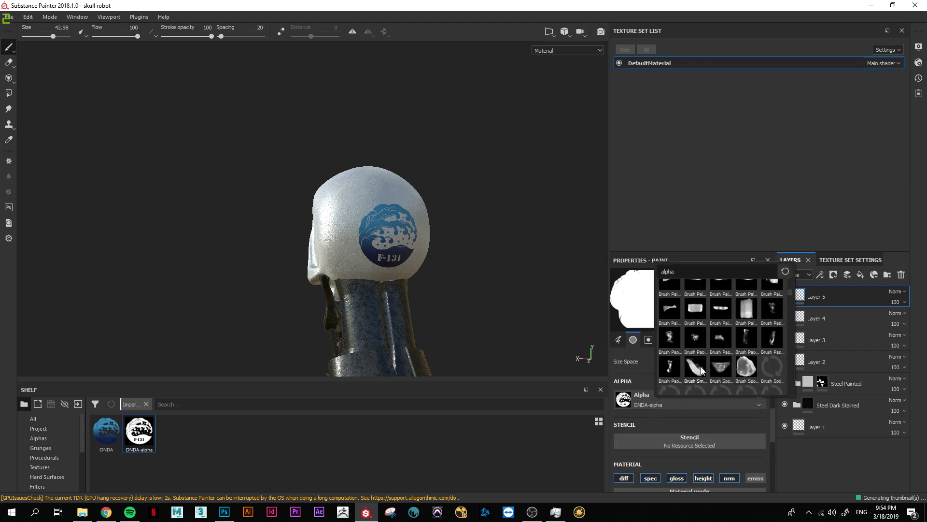
scroll(700, 368, down, 2)
scroll(700, 369, down, 2)
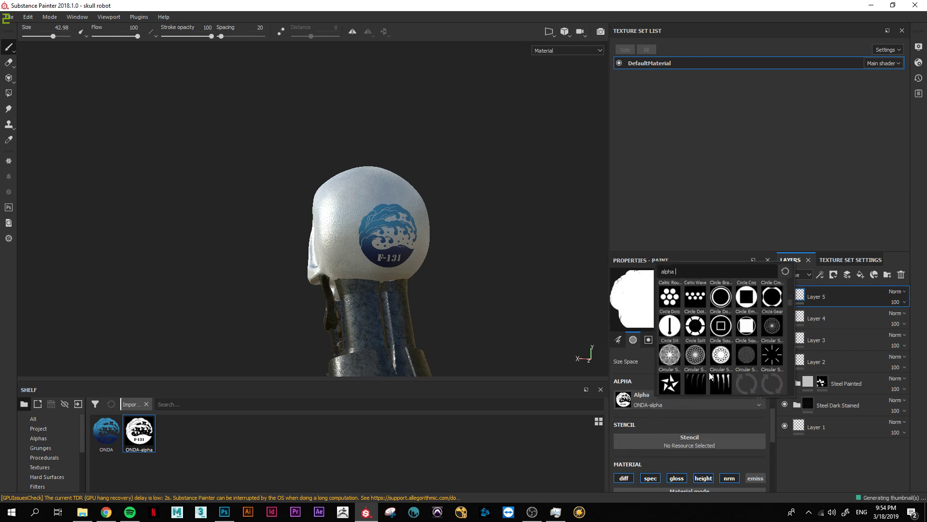
scroll(715, 367, down, 2)
scroll(715, 367, down, 2)
scroll(717, 368, down, 2)
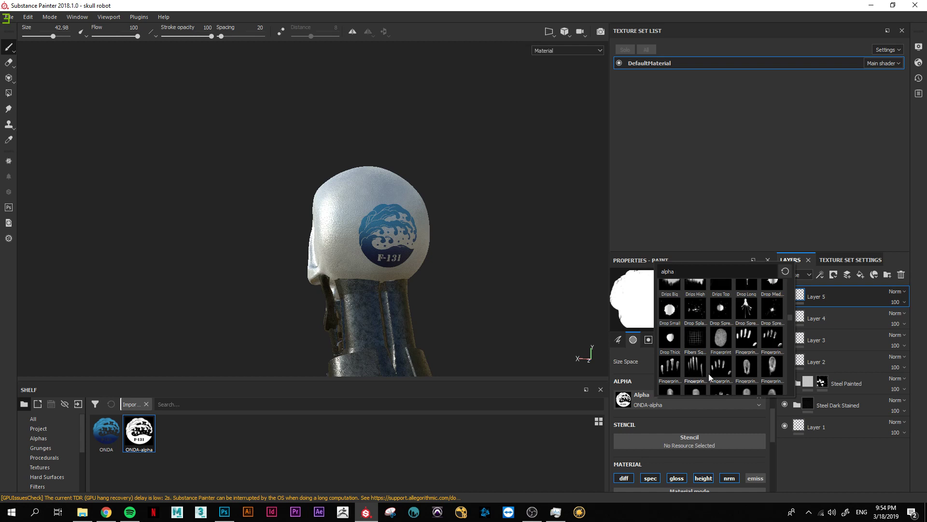
scroll(711, 376, down, 3)
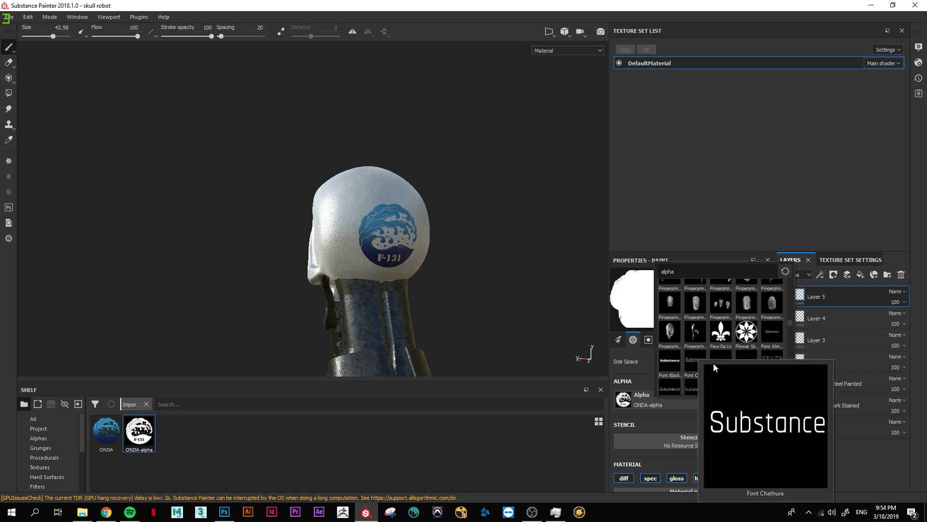
scroll(760, 345, down, 3)
scroll(756, 336, down, 5)
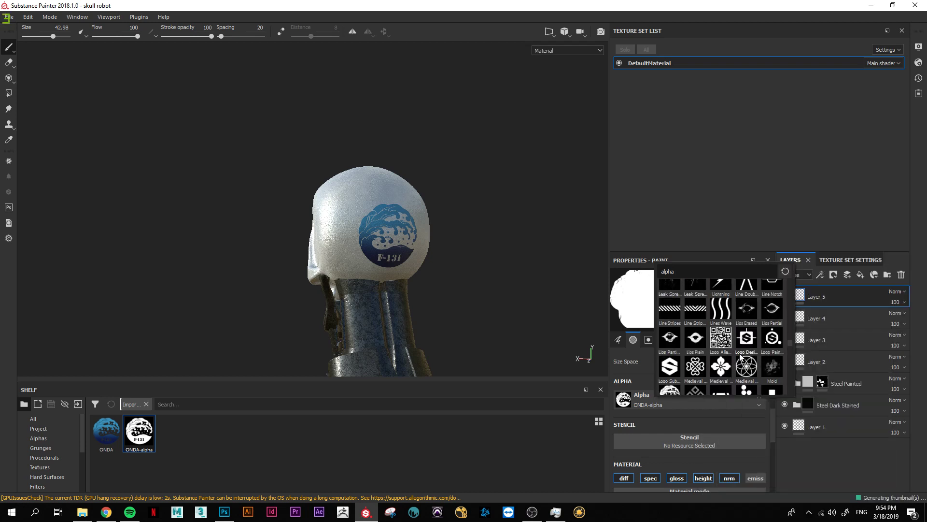
scroll(773, 344, down, 5)
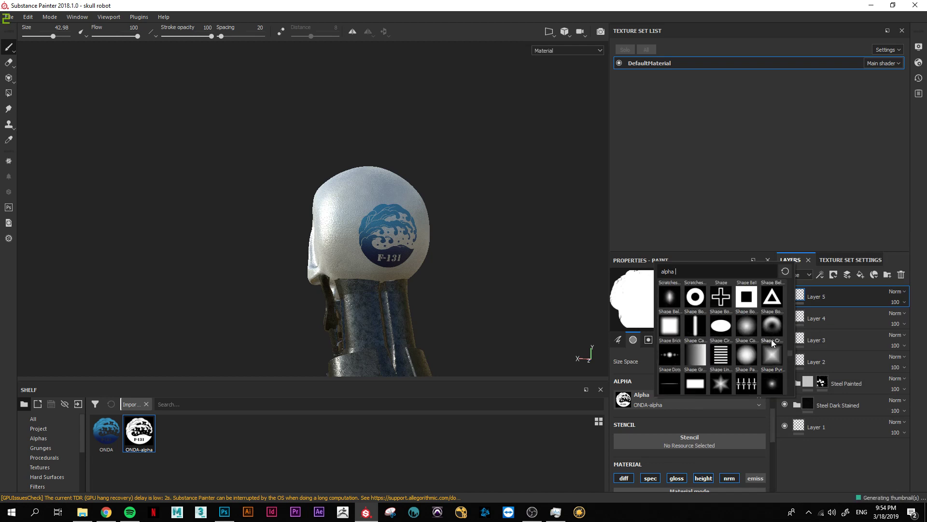
scroll(767, 366, down, 3)
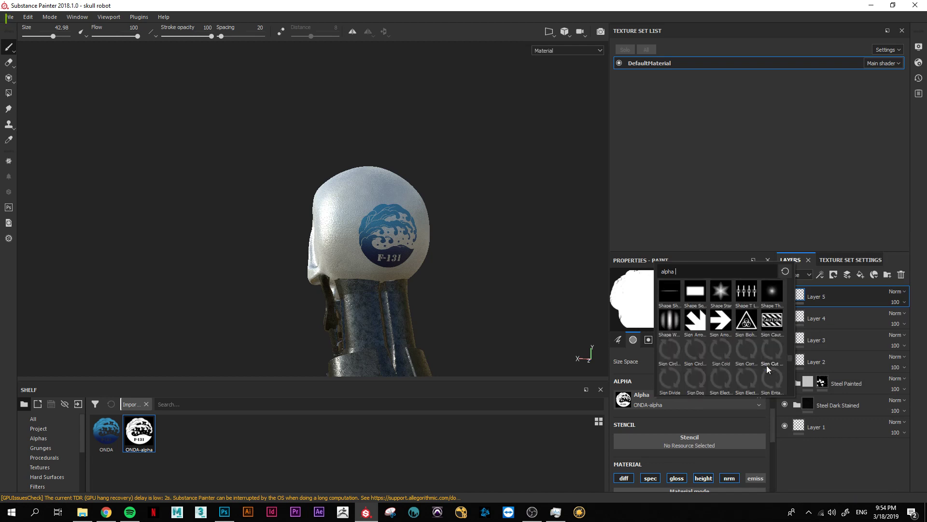
scroll(752, 340, down, 2)
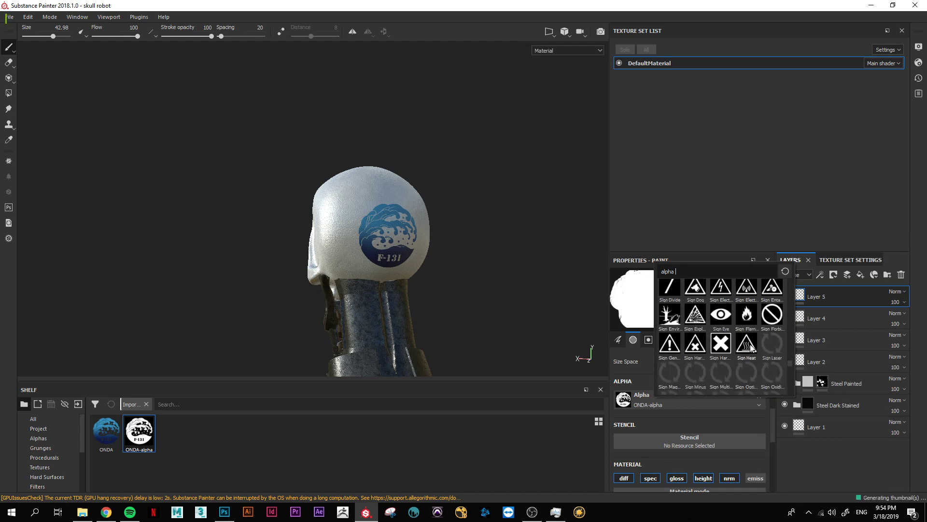
scroll(758, 352, down, 3)
scroll(765, 361, down, 3)
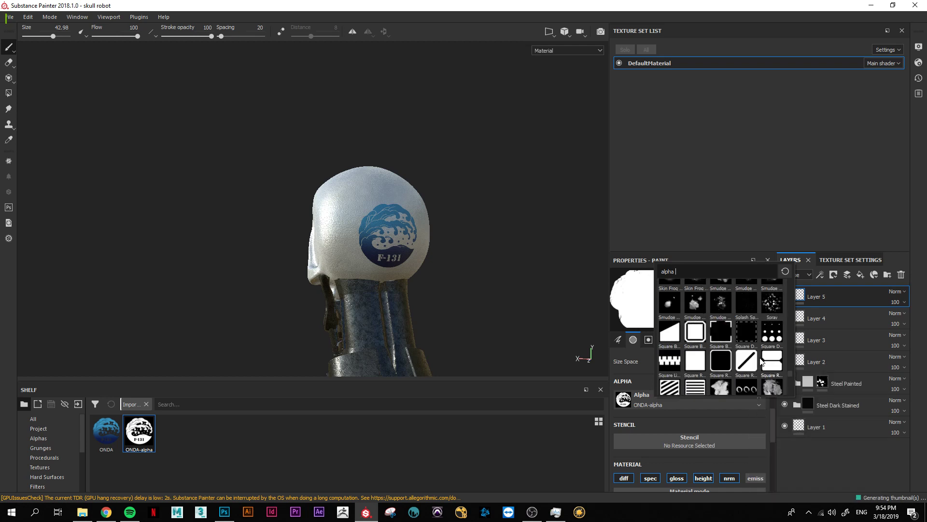
scroll(748, 357, down, 3)
scroll(744, 347, down, 3)
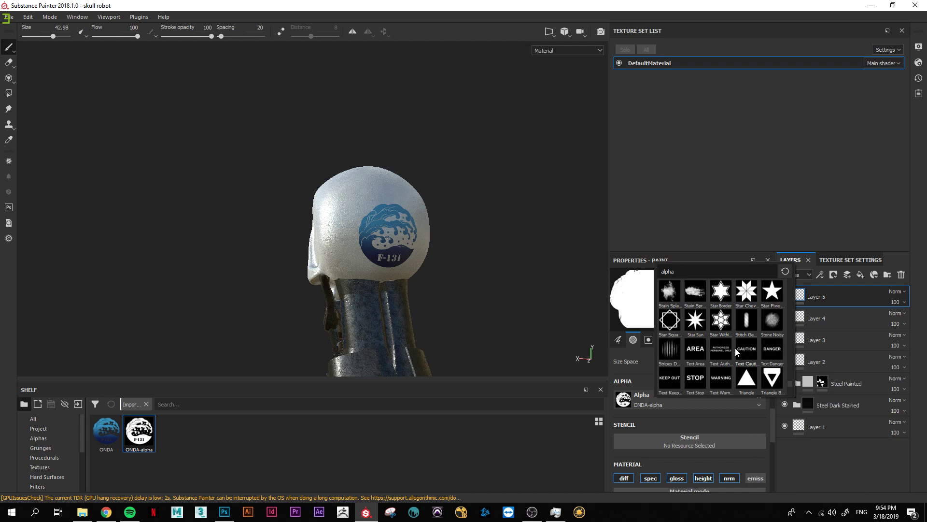
scroll(727, 367, down, 3)
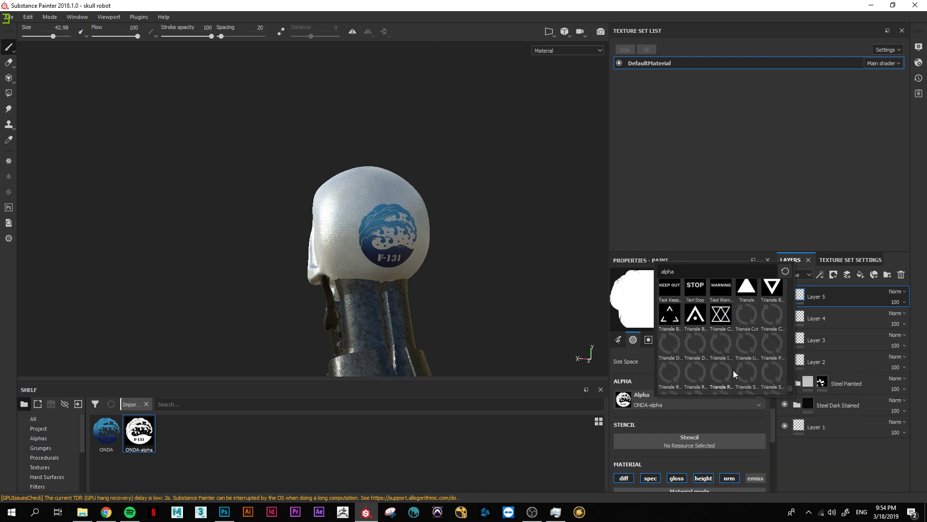
scroll(745, 383, down, 2)
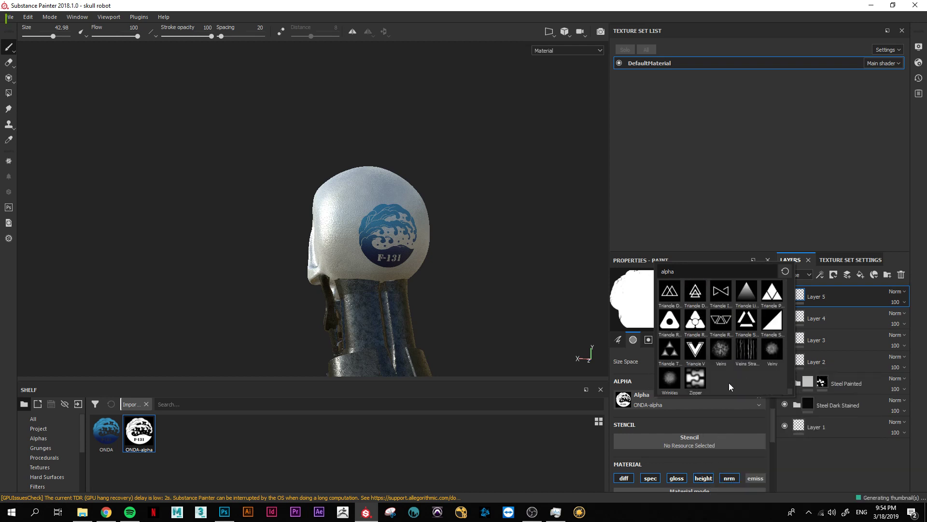
scroll(738, 386, up, 2)
scroll(738, 387, up, 2)
scroll(739, 384, up, 2)
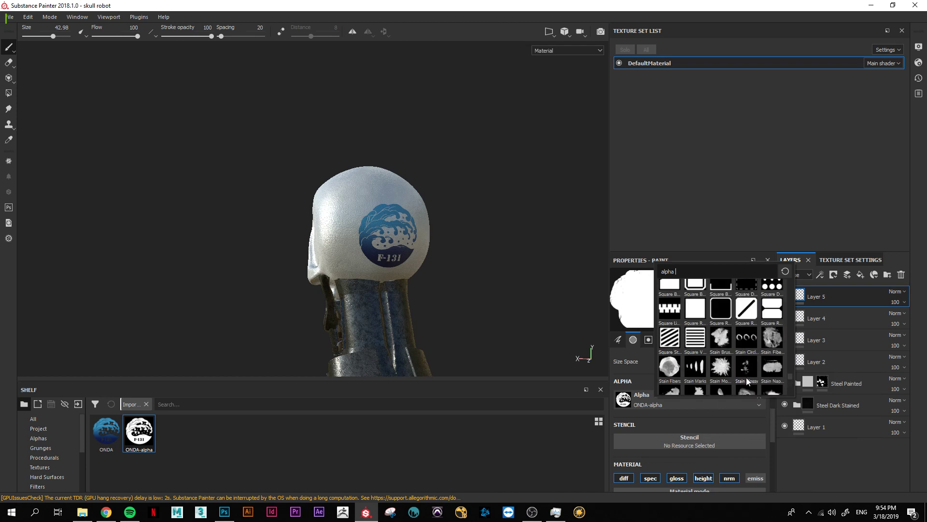
scroll(742, 383, up, 2)
scroll(726, 387, up, 2)
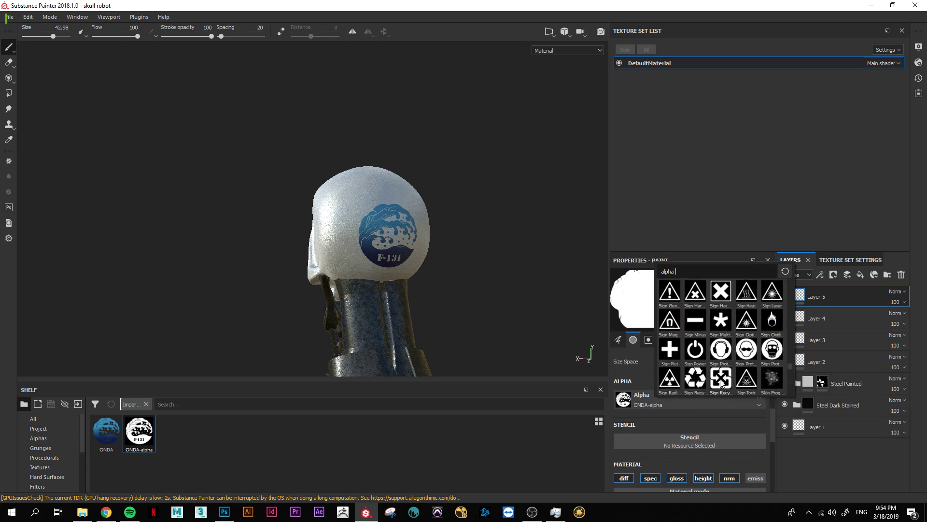
scroll(722, 380, up, 2)
scroll(728, 376, up, 2)
scroll(729, 375, up, 2)
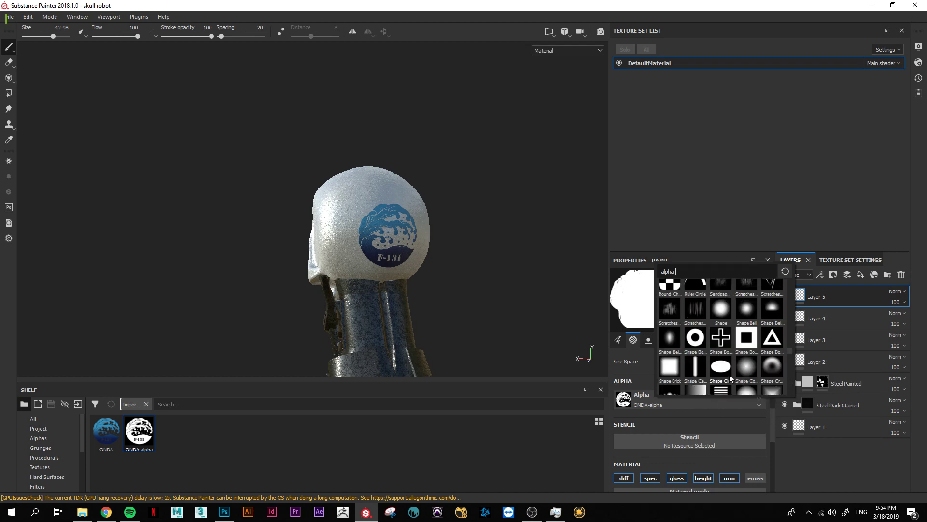
Step: Switch the brush to the soft Shape alpha and clear the ONDA image to uniform colour
click(722, 310)
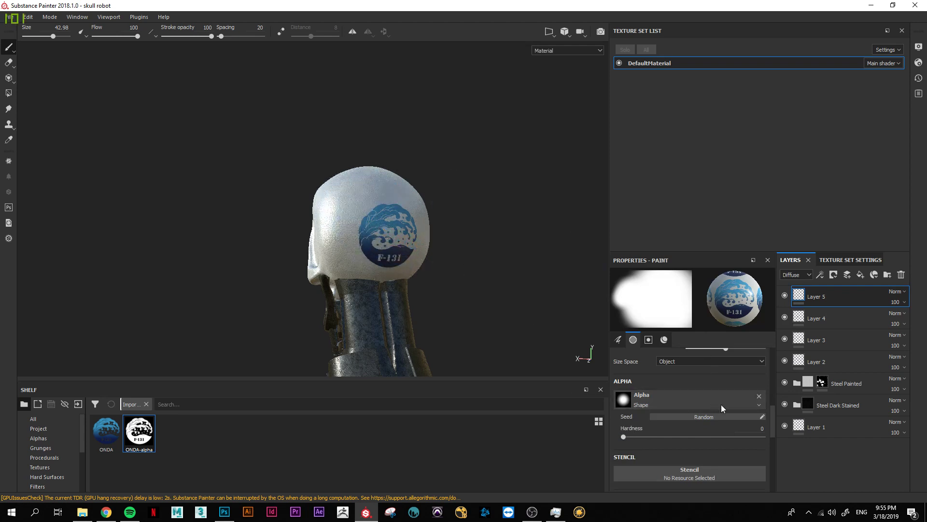
scroll(720, 404, down, 2)
scroll(760, 425, down, 1)
scroll(740, 425, down, 1)
mouse_move(689, 443)
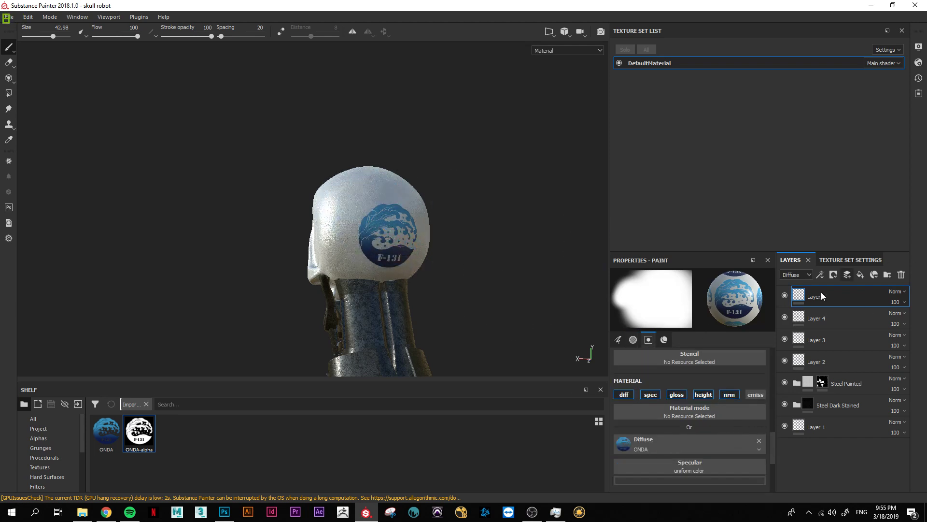
click(760, 439)
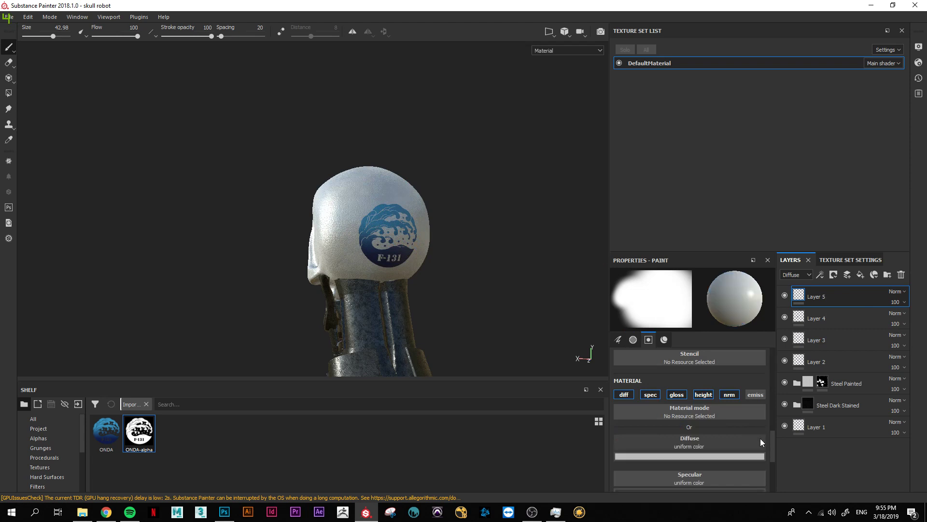
Step: Paint a white test stroke over the decal, then delete Layer 5
mouse_move(159, 198)
alt+mouse_down()
mouse_move(175, 221)
mouse_move(208, 193)
alt+mouse_up()
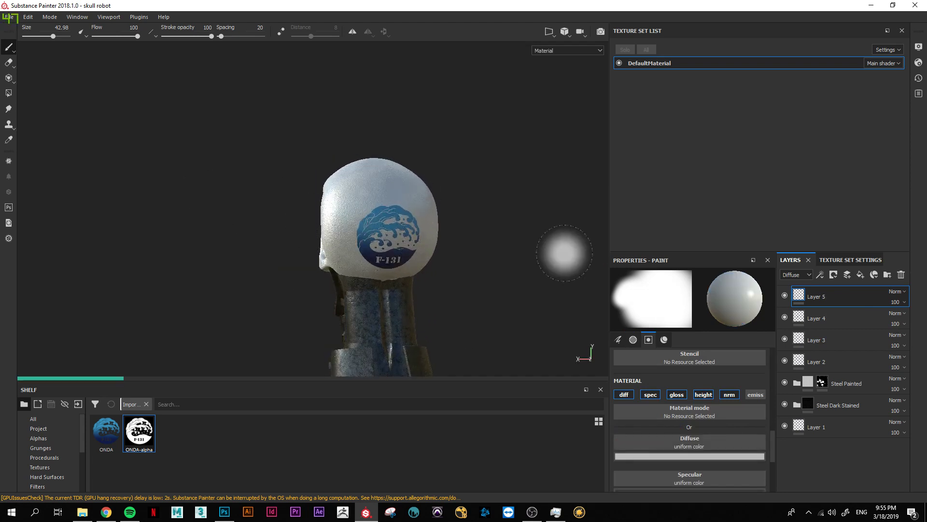
alt+drag(563, 253, 528, 230)
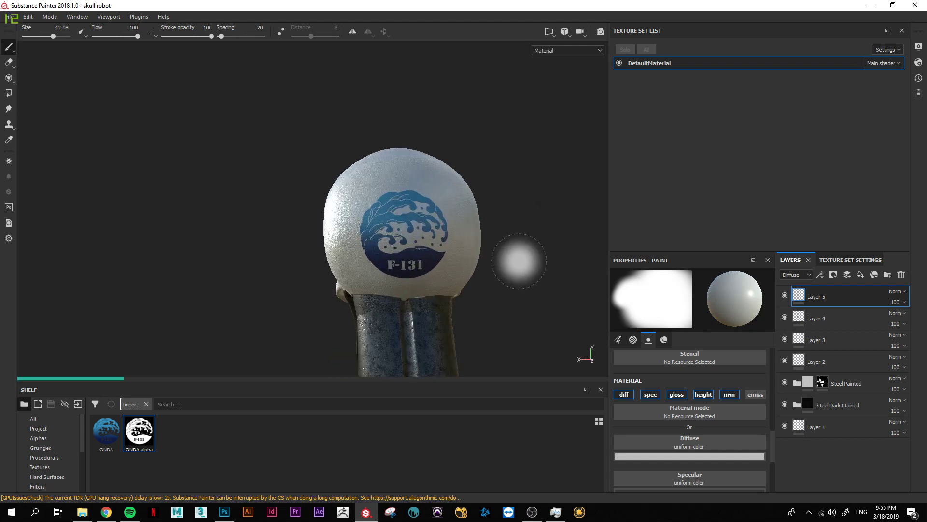
scroll(391, 247, up, 3)
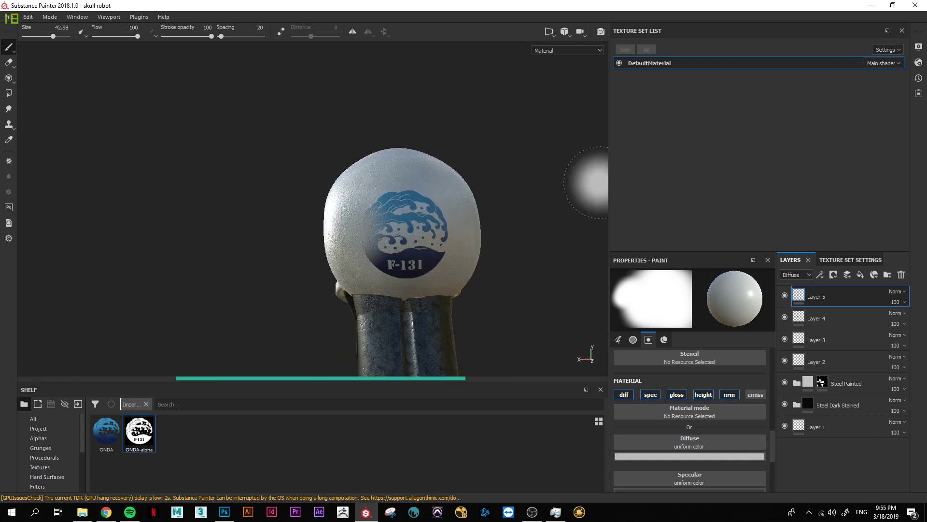
alt+drag(570, 191, 551, 210)
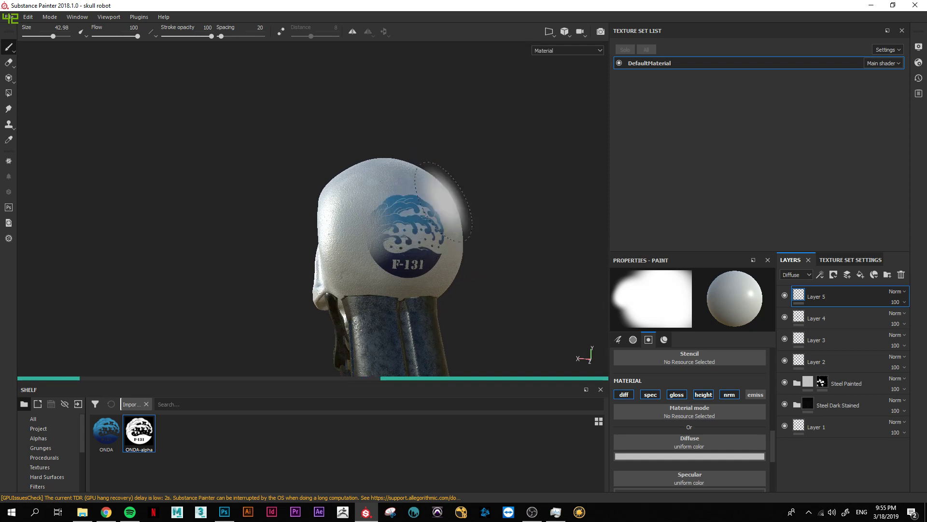
drag(441, 221, 507, 172)
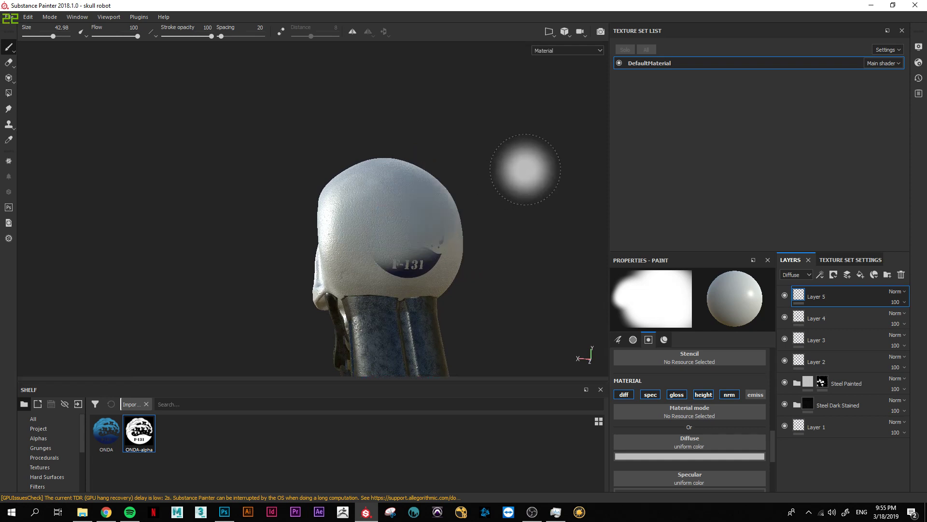
key(Delete)
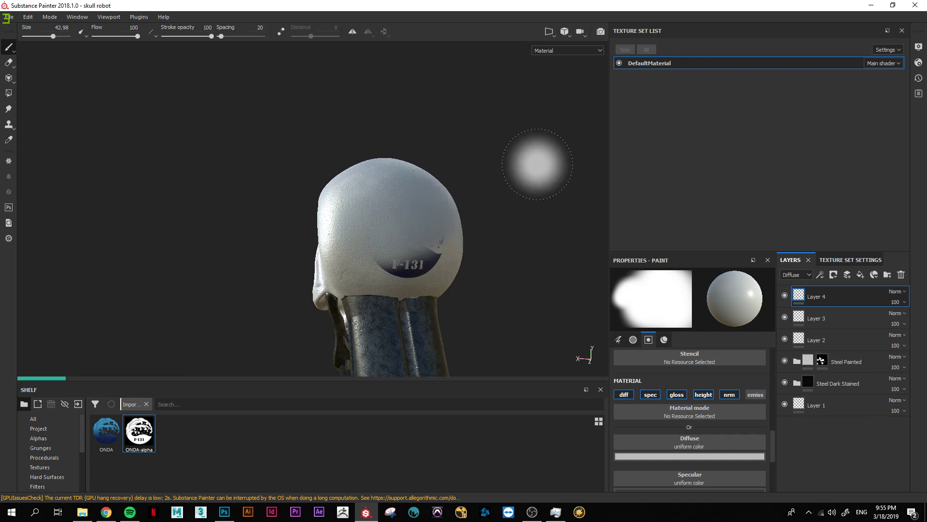
Step: Rotate and zoom in to frame the full blue wave decal with F-131 head-on
mouse_move(534, 161)
alt+mouse_down()
mouse_move(512, 174)
mouse_move(522, 202)
mouse_move(483, 202)
alt+mouse_up()
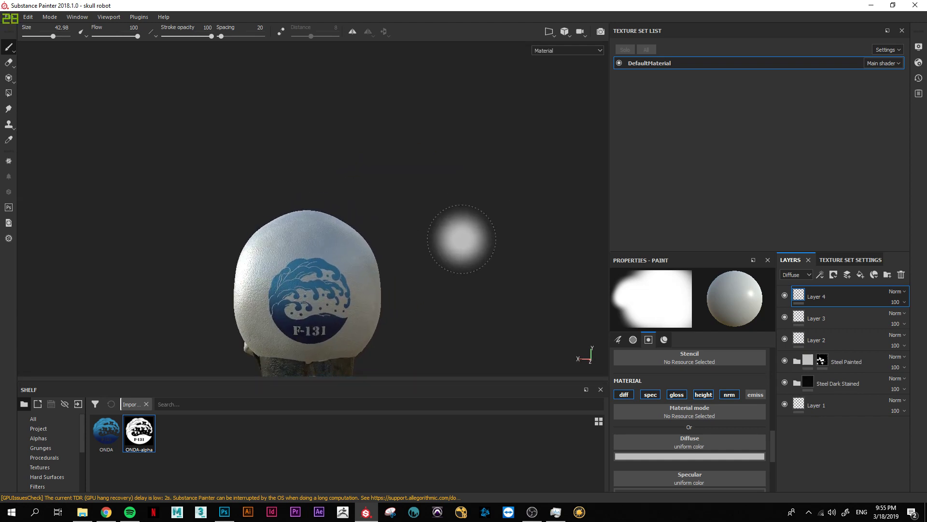
scroll(439, 340, up, 2)
scroll(459, 342, up, 5)
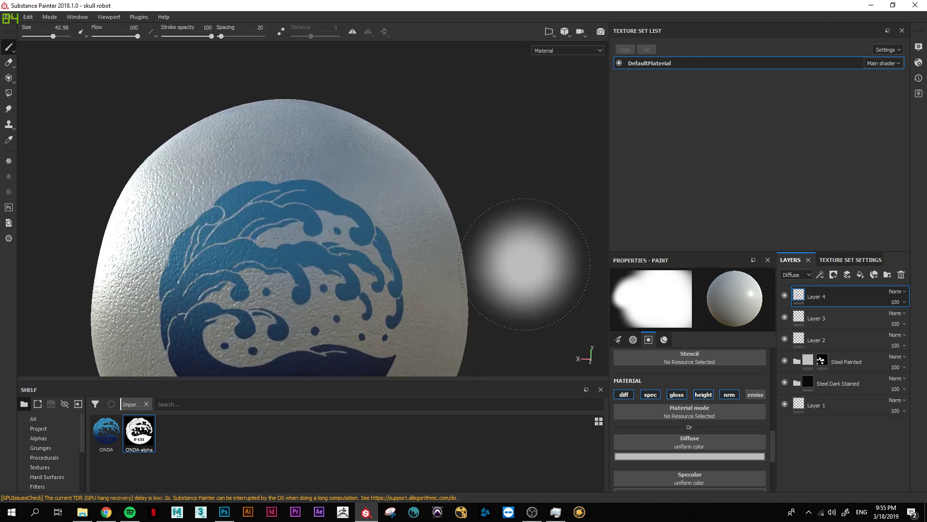
mouse_move(514, 259)
alt+mouse_down()
mouse_move(570, 198)
mouse_move(543, 207)
alt+mouse_up()
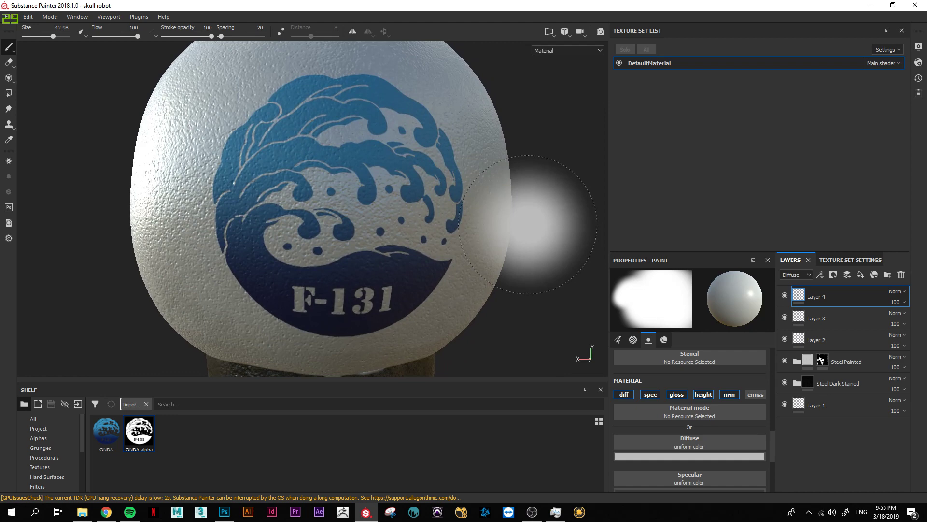
click(7, 19)
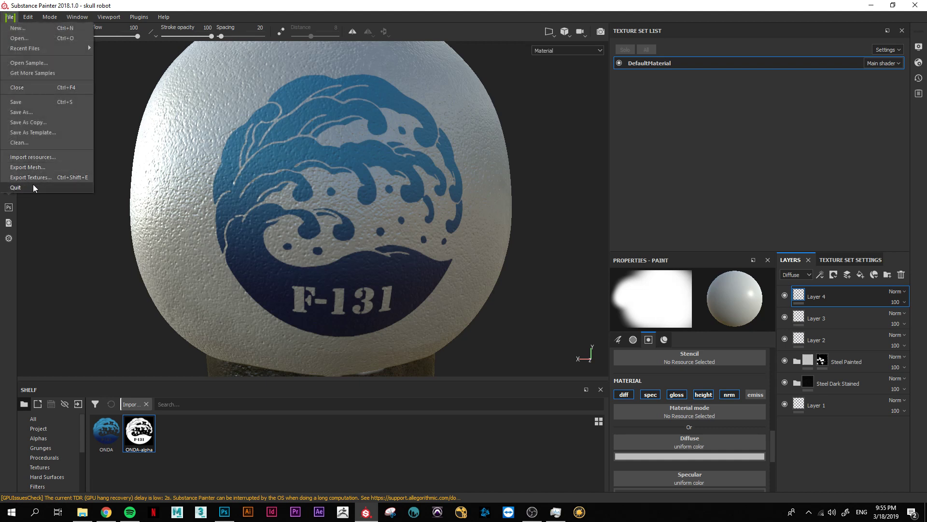
click(48, 368)
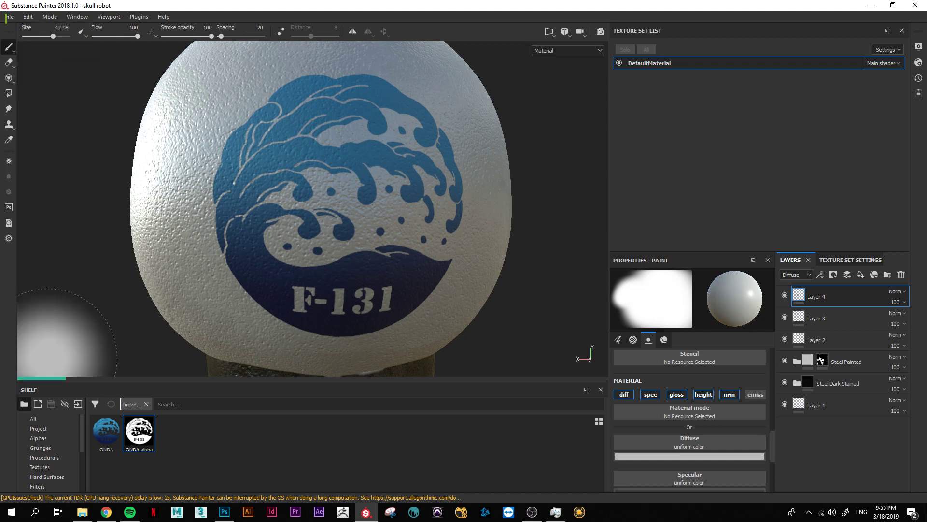